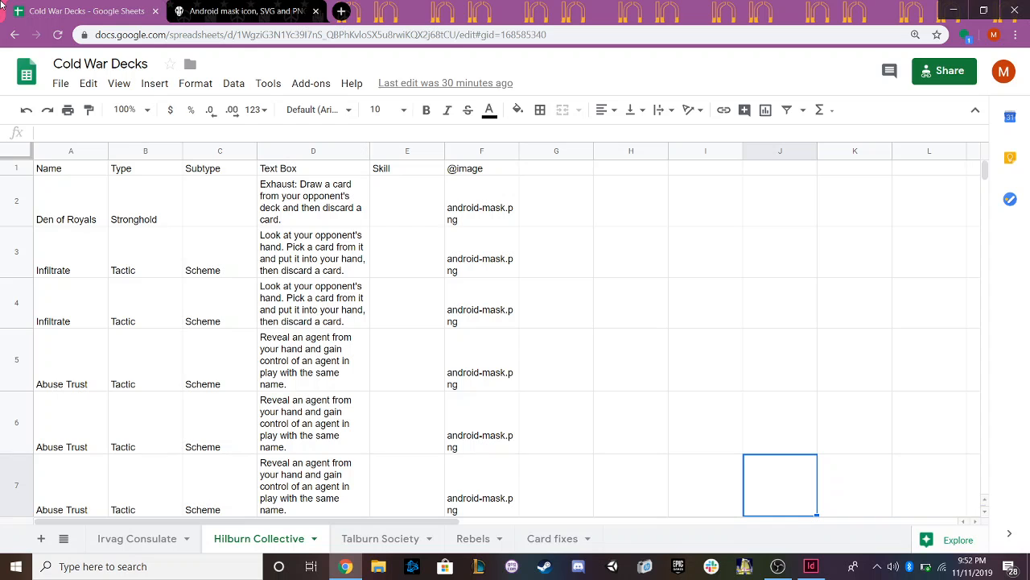
Step: Look through the Hilburn Collective card list from the first card down past the last one and back to the header row
{"action": "double_click", "coordinate": [158, 221]}
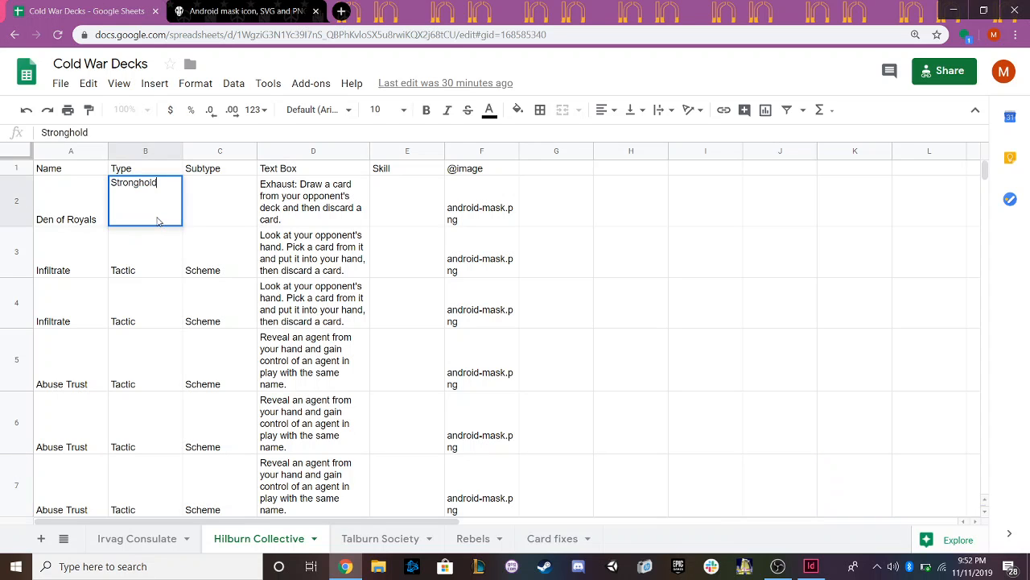
{"action": "left_click", "coordinate": [92, 212]}
{"action": "key", "text": "Down"}
{"action": "key", "text": "Down"}
{"action": "key", "text": "Down"}
{"action": "key", "text": "Down"}
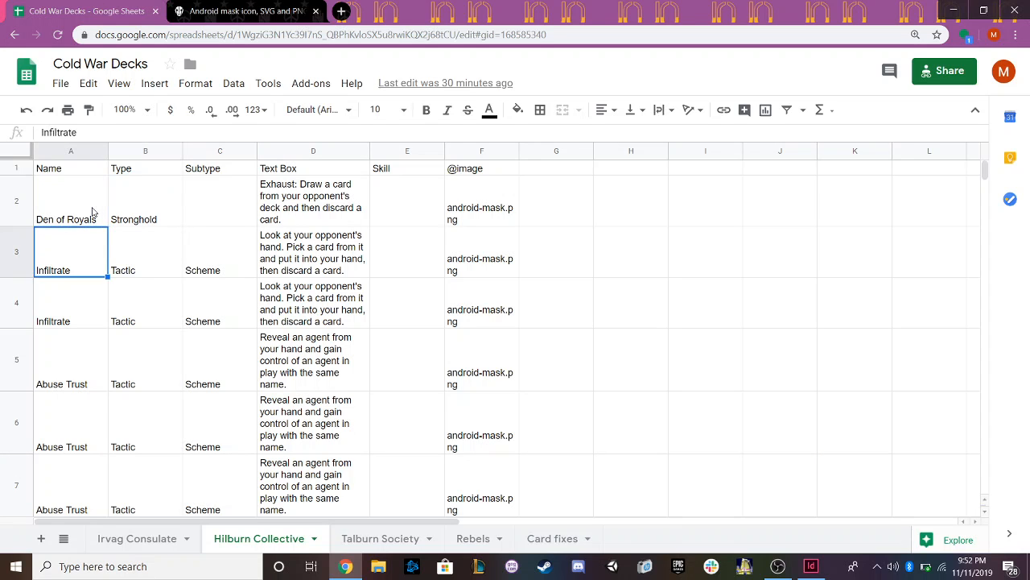
{"action": "key", "text": "Down"}
{"action": "key", "text": "Down"}
{"action": "key", "text": "Down"}
{"action": "key", "text": "Down"}
{"action": "key", "text": "Down"}
{"action": "key", "text": "Down"}
{"action": "key", "text": "Down"}
{"action": "key", "text": "Down"}
{"action": "key", "text": "Down"}
{"action": "key", "text": "Down"}
{"action": "key", "text": "Down"}
{"action": "key", "text": "Down"}
{"action": "key", "text": "Down"}
{"action": "key", "text": "Down"}
{"action": "key", "text": "Down"}
{"action": "key", "text": "Down"}
{"action": "key", "text": "Down"}
{"action": "key", "text": "Down"}
{"action": "key", "text": "Down"}
{"action": "key", "text": "Down"}
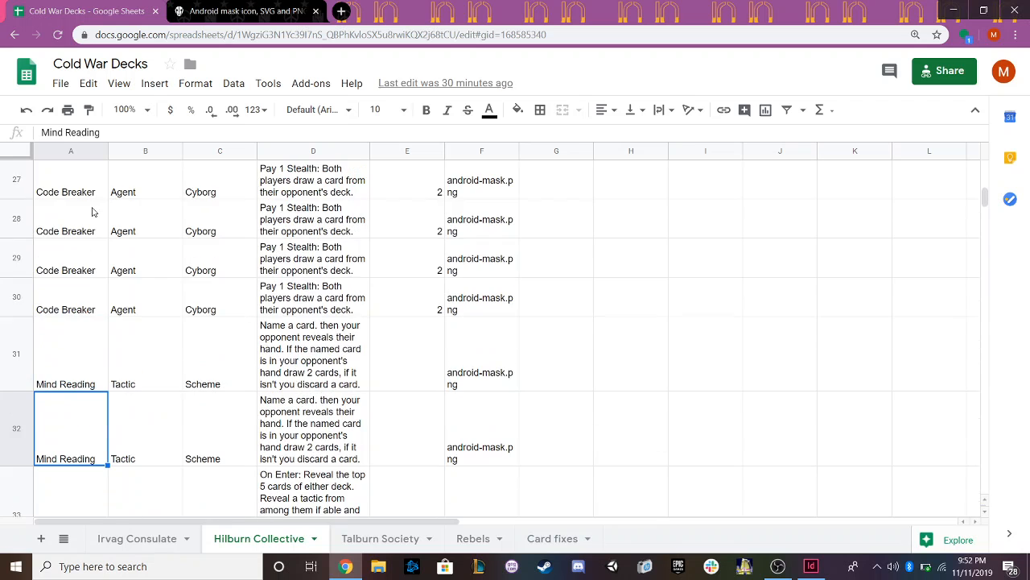
{"action": "key", "text": "Down"}
{"action": "key", "text": "Down"}
{"action": "key", "text": "Down"}
{"action": "key", "text": "Down"}
{"action": "key", "text": "Down"}
{"action": "key", "text": "Down"}
{"action": "key", "text": "Down"}
{"action": "key", "text": "Down"}
{"action": "key", "text": "Down"}
{"action": "key", "text": "Down"}
{"action": "key", "text": "Down"}
{"action": "key", "text": "Down"}
{"action": "key", "text": "Down"}
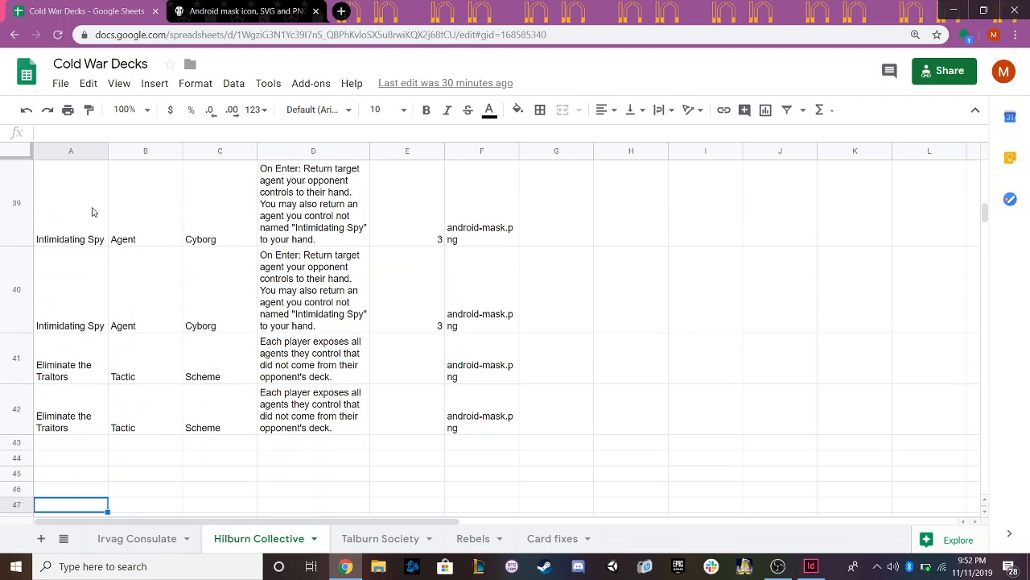
{"action": "key", "text": "Up"}
{"action": "key", "text": "Up"}
{"action": "key", "text": "Up"}
{"action": "key", "text": "Up"}
{"action": "key", "text": "Up"}
{"action": "key", "text": "Up"}
{"action": "key", "text": "Up"}
{"action": "key", "text": "Up"}
{"action": "key", "text": "Up"}
{"action": "key", "text": "Up"}
{"action": "key", "text": "Up"}
{"action": "key", "text": "Up"}
{"action": "key", "text": "Up"}
{"action": "key", "text": "Up"}
{"action": "key", "text": "Up"}
{"action": "key", "text": "Up"}
{"action": "key", "text": "Up"}
{"action": "key", "text": "Up"}
{"action": "key", "text": "Up"}
{"action": "key", "text": "Up"}
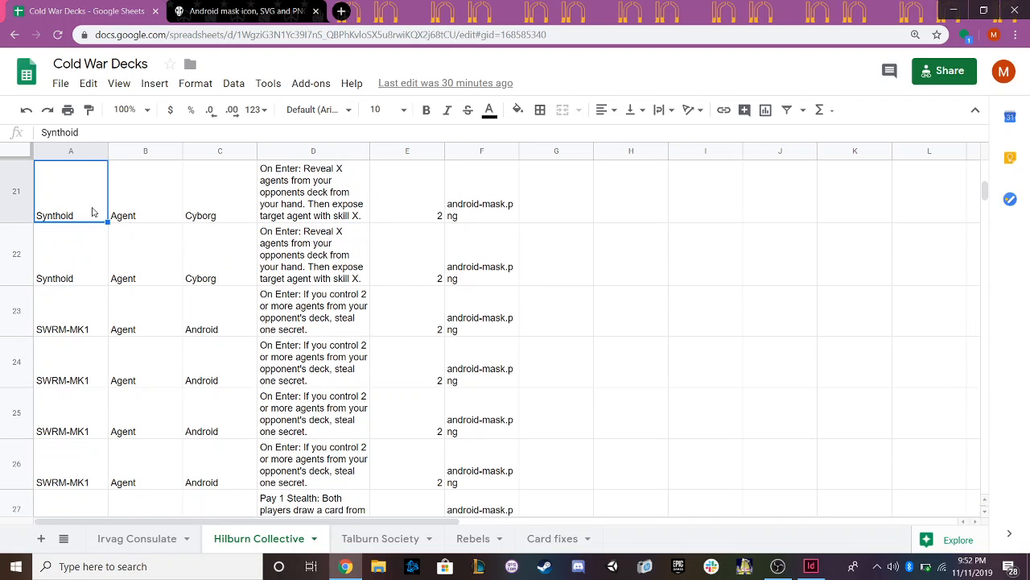
{"action": "key", "text": "Up"}
{"action": "key", "text": "Up"}
{"action": "key", "text": "Up"}
{"action": "key", "text": "Up"}
{"action": "key", "text": "Up"}
{"action": "key", "text": "Up"}
{"action": "key", "text": "Up"}
{"action": "key", "text": "Up"}
{"action": "key", "text": "Up"}
{"action": "key", "text": "Up"}
{"action": "key", "text": "Up"}
{"action": "key", "text": "Up"}
{"action": "key", "text": "Up"}
{"action": "key", "text": "Up"}
{"action": "key", "text": "Up"}
{"action": "key", "text": "Up"}
{"action": "key", "text": "Up"}
{"action": "key", "text": "Up"}
{"action": "key", "text": "Up"}
{"action": "key", "text": "Up"}
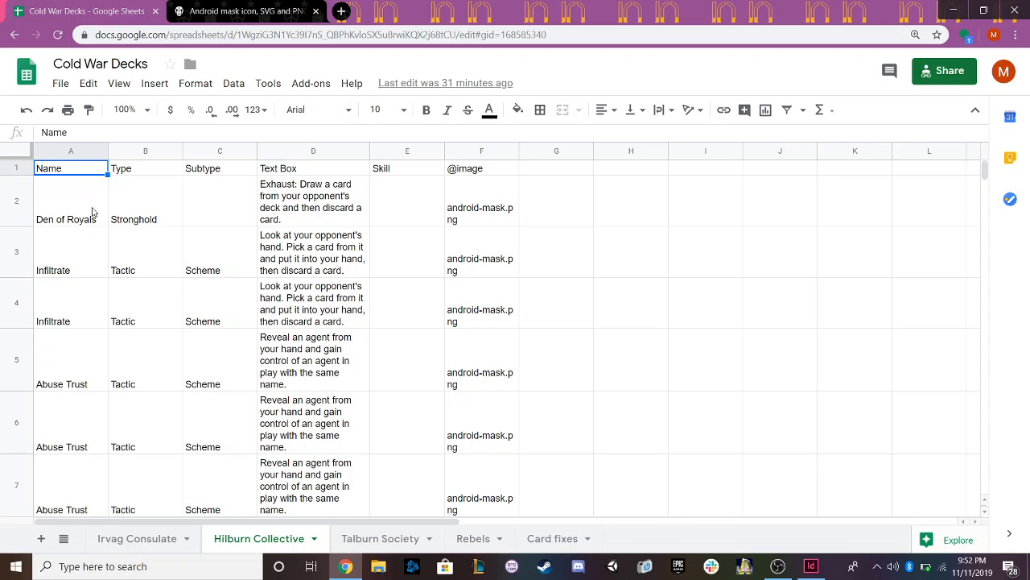
{"action": "left_click", "coordinate": [93, 212]}
{"action": "key", "text": "Right"}
{"action": "key", "text": "Right"}
{"action": "key", "text": "Right"}
{"action": "key", "text": "Right"}
{"action": "key", "text": "Right"}
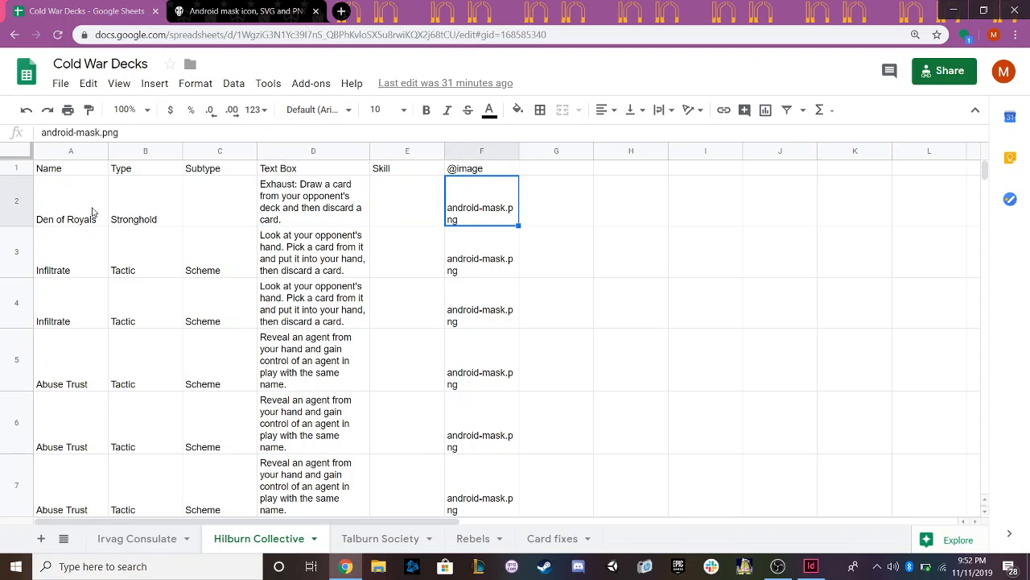
{"action": "key", "text": "Left"}
{"action": "key", "text": "Left"}
{"action": "key", "text": "Left"}
{"action": "key", "text": "Left"}
{"action": "key", "text": "Left"}
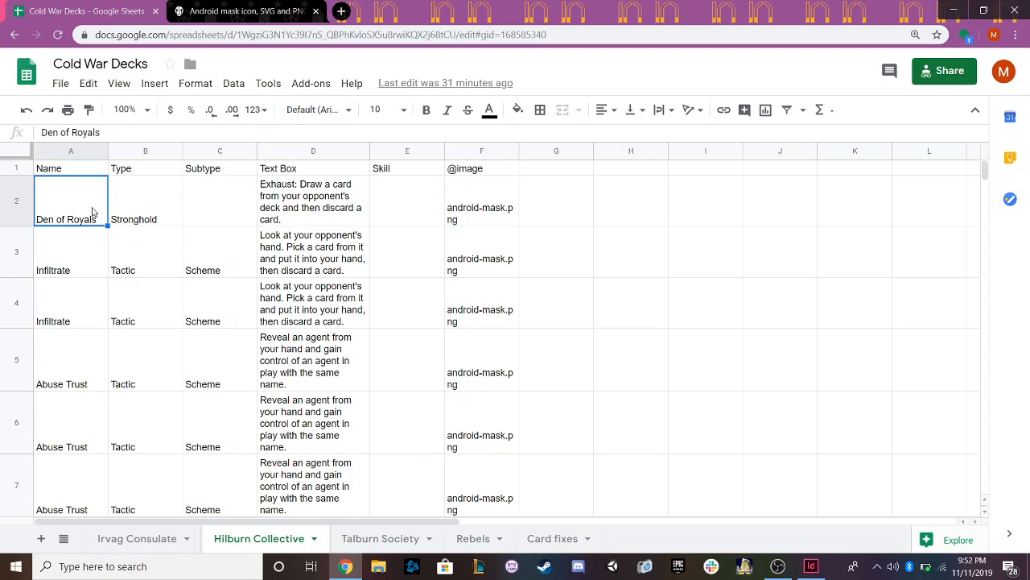
{"action": "key", "text": "Right"}
{"action": "key", "text": "Right"}
{"action": "key", "text": "Right"}
{"action": "key", "text": "Right"}
{"action": "key", "text": "Right"}
{"action": "key", "text": "Right"}
{"action": "key", "text": "Right"}
{"action": "key", "text": "Right"}
{"action": "key", "text": "Right"}
{"action": "key", "text": "Right"}
{"action": "key", "text": "Left"}
{"action": "key", "text": "Left"}
{"action": "key", "text": "Left"}
{"action": "key", "text": "Left"}
{"action": "key", "text": "Left"}
{"action": "key", "text": "Left"}
{"action": "key", "text": "Left"}
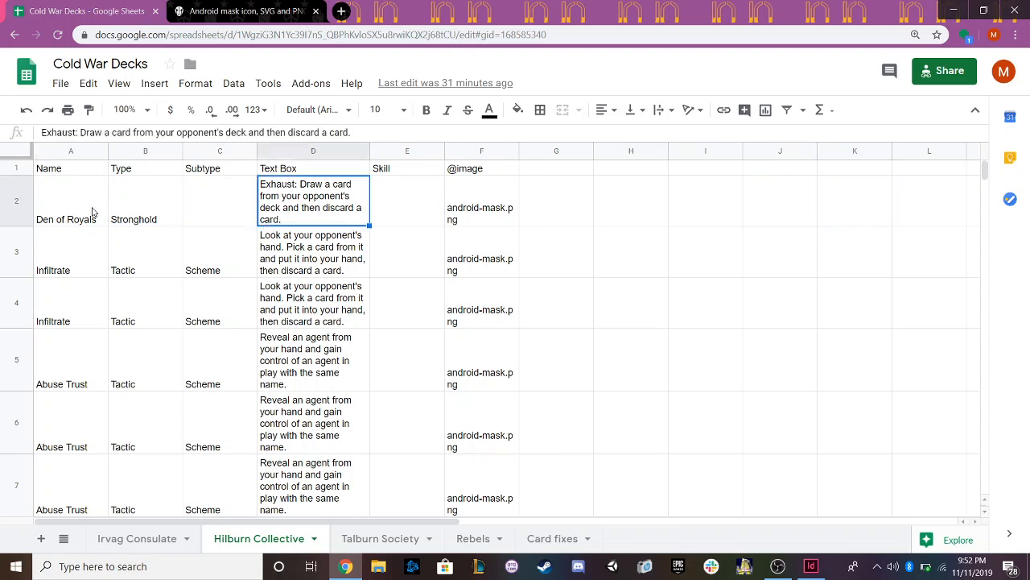
{"action": "key", "text": "Left"}
{"action": "key", "text": "Left"}
{"action": "key", "text": "Left"}
Step: Examine the Name column from its header down to the Hive Mind Spies rows, and the Type column back up to its header
{"action": "key", "text": "Up"}
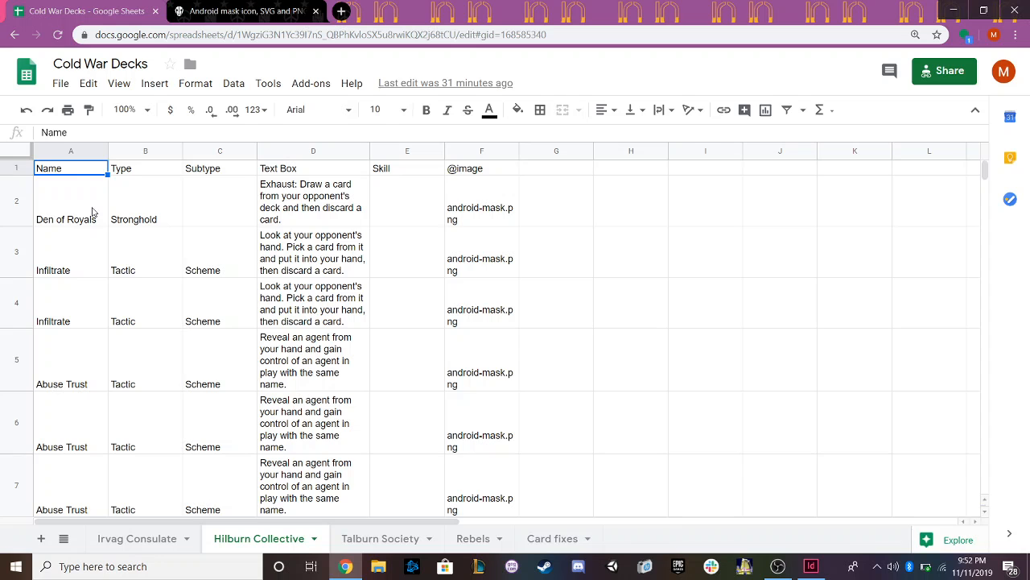
{"action": "key", "text": "Down"}
{"action": "key", "text": "Down"}
{"action": "key", "text": "Down"}
{"action": "key", "text": "Down"}
{"action": "key", "text": "Down"}
{"action": "key", "text": "Down"}
{"action": "key", "text": "Down"}
{"action": "key", "text": "Down"}
{"action": "key", "text": "Down"}
{"action": "key", "text": "Down"}
{"action": "key", "text": "Down"}
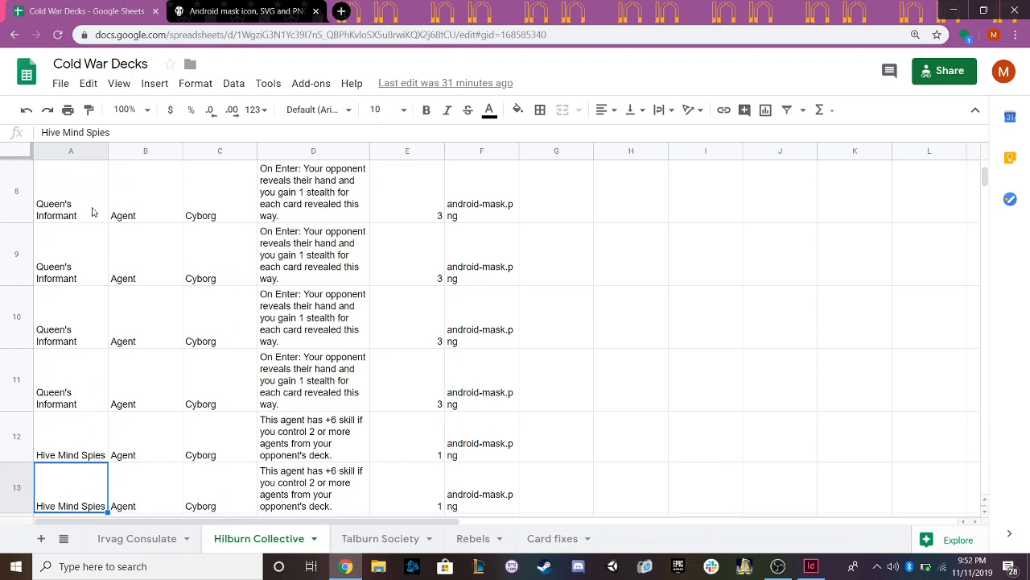
{"action": "key", "text": "Right"}
{"action": "key", "text": "Up"}
{"action": "key", "text": "Up"}
{"action": "key", "text": "Up"}
{"action": "key", "text": "Up"}
{"action": "key", "text": "Up"}
{"action": "key", "text": "Up"}
{"action": "key", "text": "Up"}
{"action": "key", "text": "Up"}
{"action": "key", "text": "Up"}
{"action": "key", "text": "Up"}
{"action": "key", "text": "Up"}
Step: Examine the Subtype column's entries for the first cards, from its header downward and back
{"action": "key", "text": "Right"}
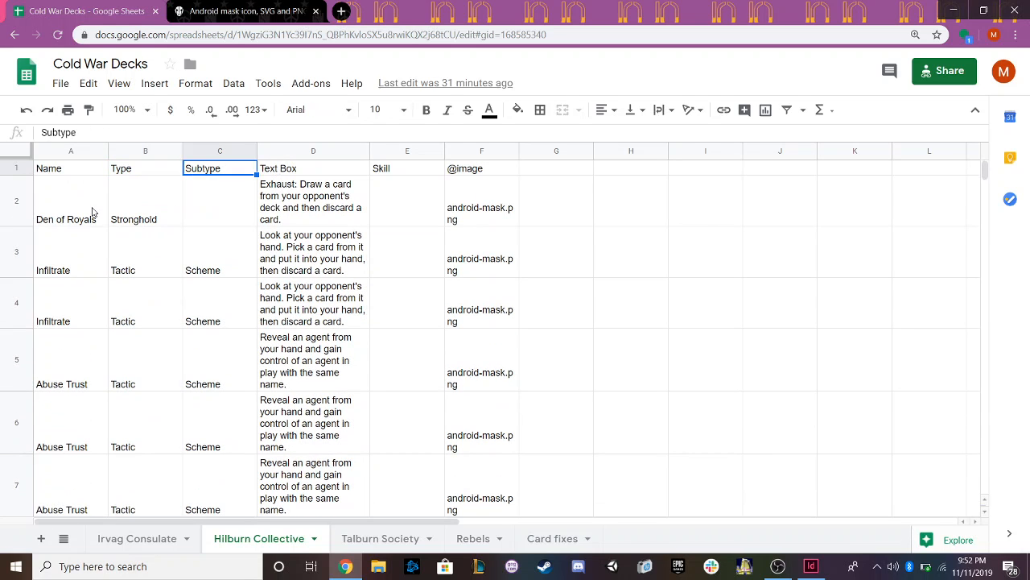
{"action": "key", "text": "Down"}
{"action": "key", "text": "Down"}
{"action": "key", "text": "Down"}
{"action": "key", "text": "Down"}
{"action": "key", "text": "Down"}
{"action": "key", "text": "Down"}
{"action": "key", "text": "Down"}
{"action": "key", "text": "Down"}
{"action": "key", "text": "Down"}
{"action": "key", "text": "Up"}
{"action": "key", "text": "Up"}
{"action": "key", "text": "Up"}
{"action": "key", "text": "Up"}
{"action": "key", "text": "Up"}
{"action": "key", "text": "Up"}
{"action": "key", "text": "Up"}
{"action": "key", "text": "Up"}
{"action": "key", "text": "Up"}
Step: Freeze the header row of the Hilburn Collective sheet, then select the Den of Royals row
{"action": "left_click", "coordinate": [16, 168]}
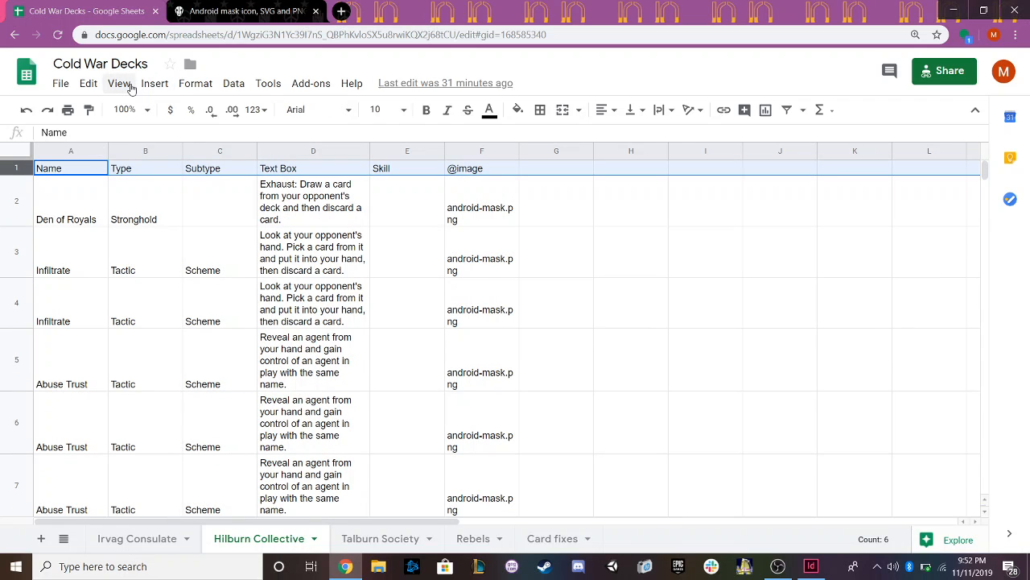
{"action": "left_click", "coordinate": [119, 84]}
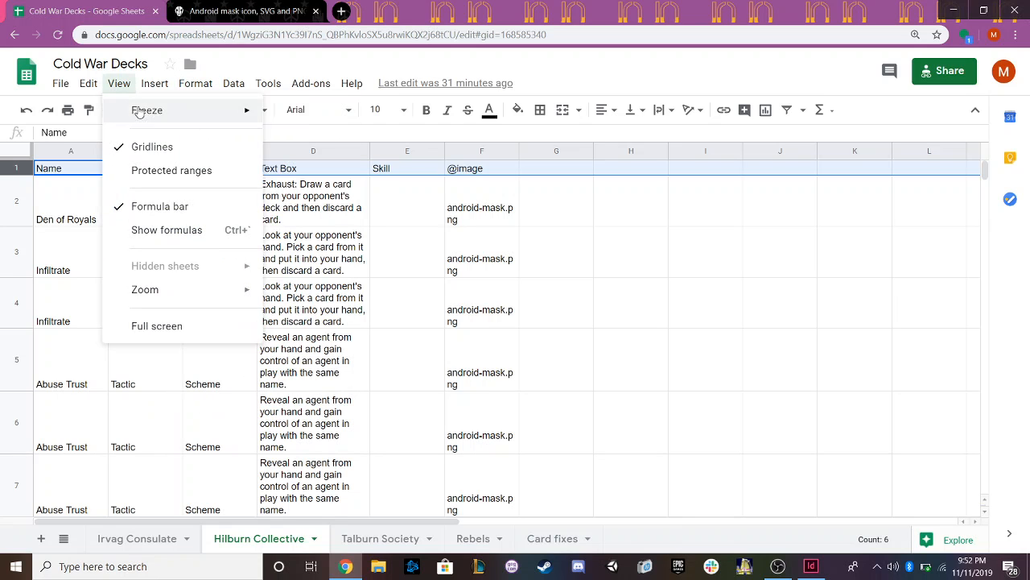
{"action": "mouse_move", "coordinate": [216, 123]}
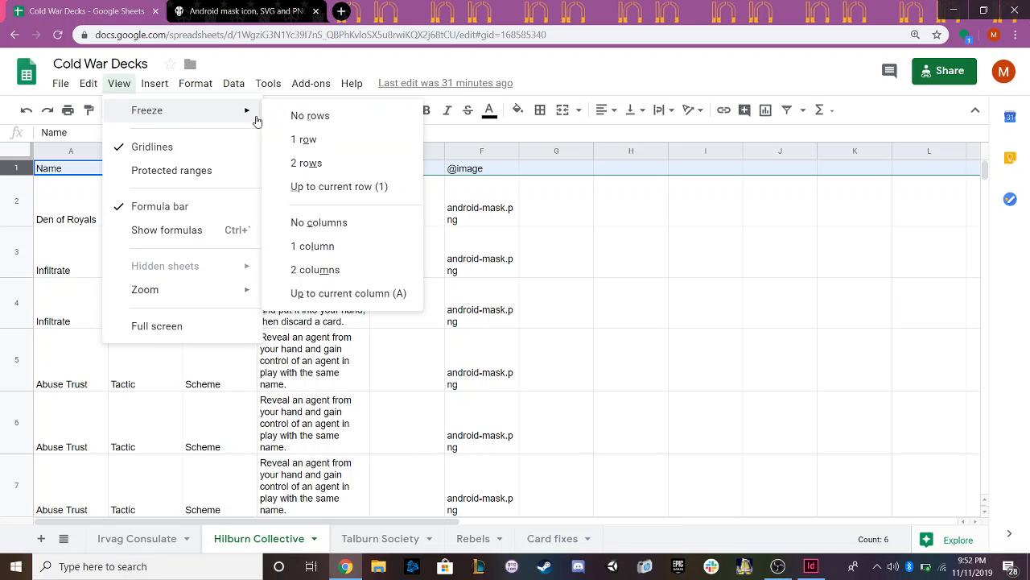
{"action": "left_click", "coordinate": [309, 140]}
{"action": "left_click", "coordinate": [8, 193]}
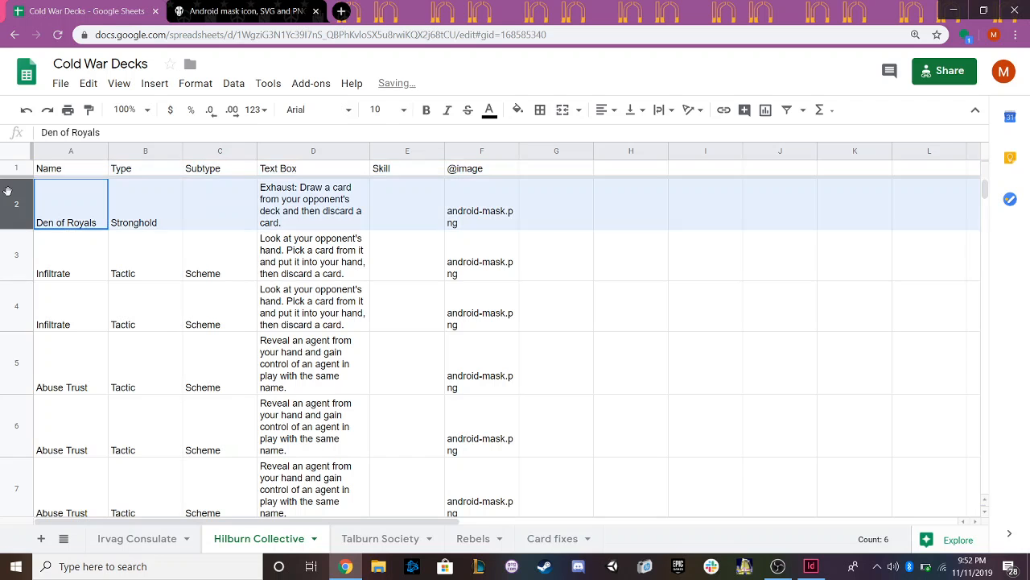
Step: Check the frozen header row while moving down the Name column past the Queen's Informant cards and back up
{"action": "key", "text": "Down"}
{"action": "key", "text": "Down"}
{"action": "key", "text": "Down"}
{"action": "key", "text": "Down"}
{"action": "key", "text": "Down"}
{"action": "key", "text": "Down"}
{"action": "key", "text": "Down"}
{"action": "key", "text": "Down"}
{"action": "key", "text": "Down"}
{"action": "key", "text": "Down"}
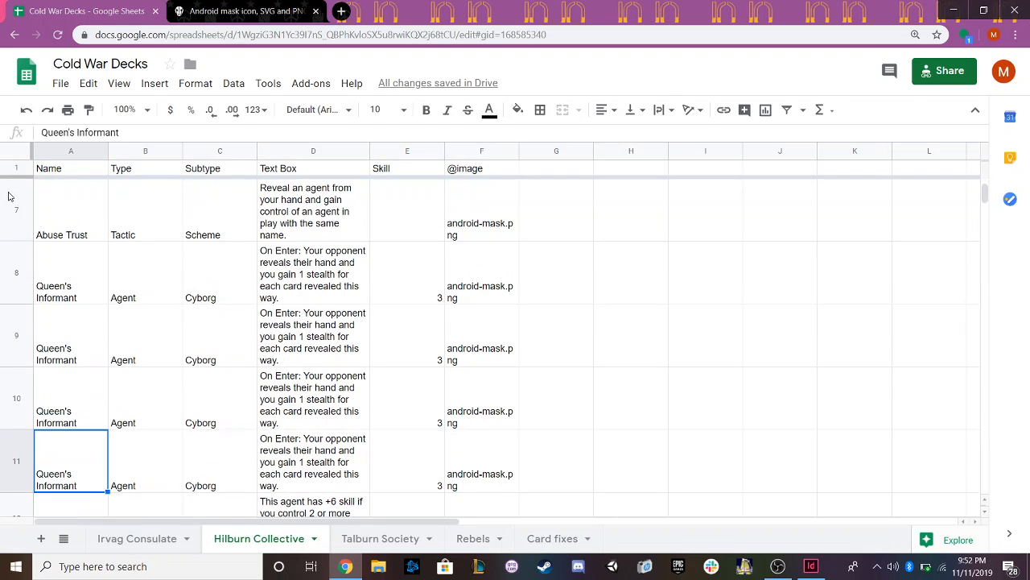
{"action": "key", "text": "Down"}
{"action": "key", "text": "Down"}
{"action": "key", "text": "Down"}
{"action": "key", "text": "Down"}
{"action": "key", "text": "Up"}
{"action": "key", "text": "Up"}
{"action": "key", "text": "Up"}
{"action": "key", "text": "Up"}
{"action": "key", "text": "Up"}
{"action": "key", "text": "Up"}
{"action": "key", "text": "Up"}
{"action": "key", "text": "Up"}
{"action": "key", "text": "Up"}
{"action": "key", "text": "Up"}
{"action": "key", "text": "Up"}
{"action": "key", "text": "Up"}
{"action": "key", "text": "Up"}
{"action": "key", "text": "Up"}
{"action": "key", "text": "Up"}
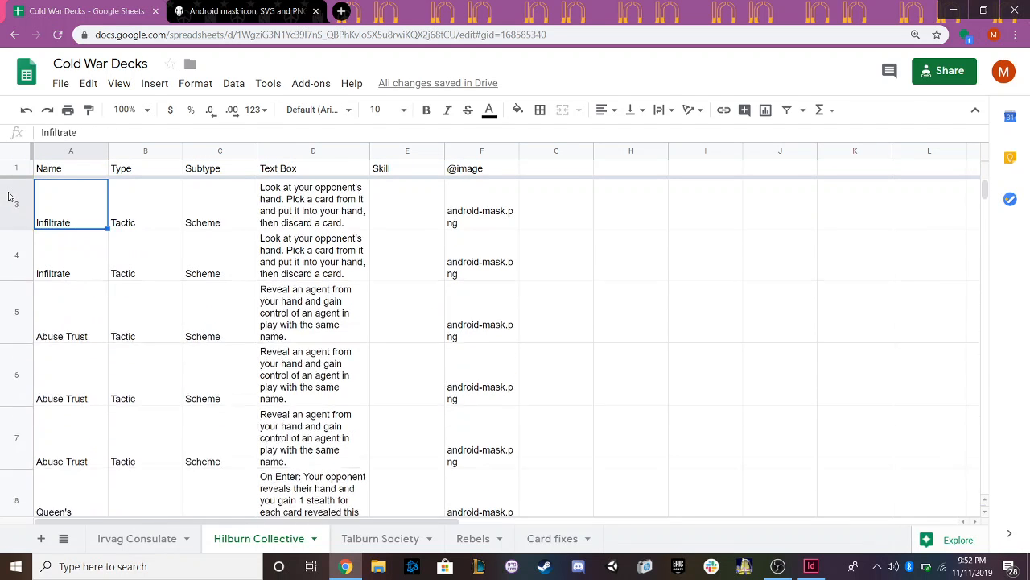
{"action": "key", "text": "Right"}
{"action": "key", "text": "Right"}
{"action": "key", "text": "Right"}
{"action": "key", "text": "Right"}
{"action": "key", "text": "Right"}
{"action": "key", "text": "Right"}
{"action": "key", "text": "Right"}
{"action": "key", "text": "Right"}
{"action": "key", "text": "Right"}
{"action": "key", "text": "Left"}
{"action": "key", "text": "Left"}
{"action": "key", "text": "Left"}
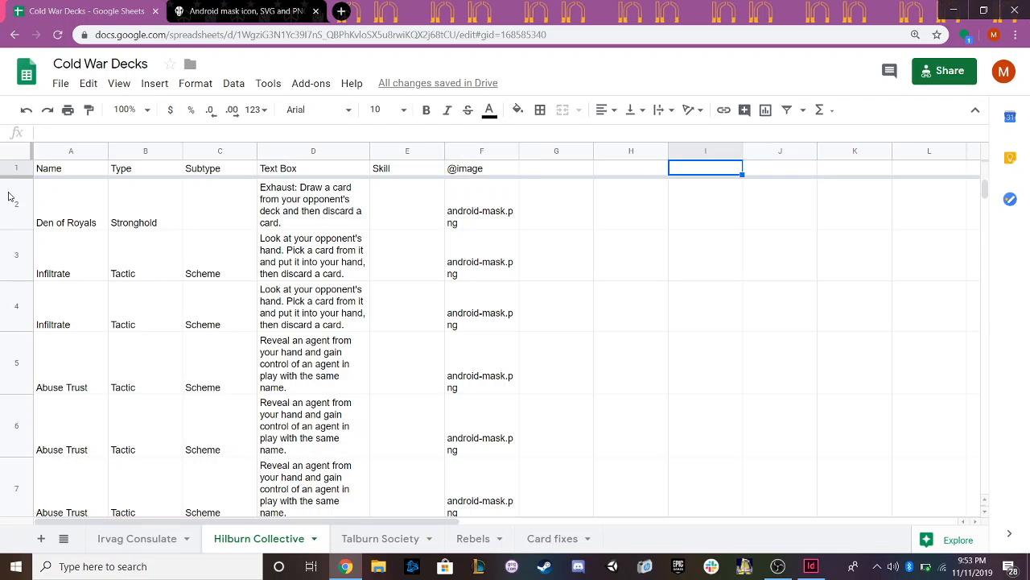
{"action": "key", "text": "Left"}
{"action": "key", "text": "Left"}
{"action": "key", "text": "Left"}
{"action": "key", "text": "Left"}
{"action": "key", "text": "Left"}
{"action": "key", "text": "Left"}
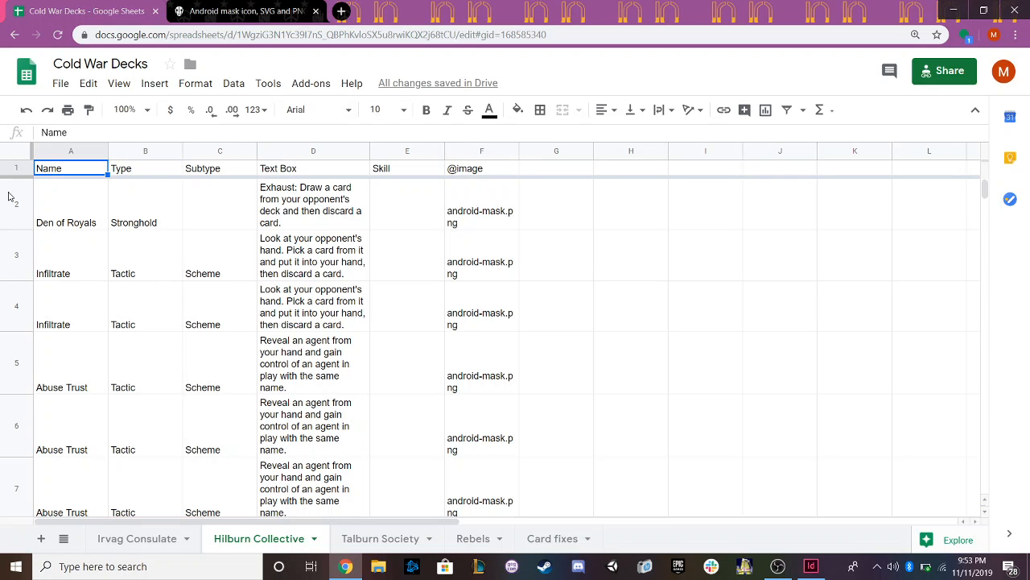
Step: Review the Name column from its header down to the Queen's Informant rows and back to the header
{"action": "key", "text": "Down"}
{"action": "key", "text": "Down"}
{"action": "key", "text": "Down"}
{"action": "key", "text": "Down"}
{"action": "key", "text": "Down"}
{"action": "key", "text": "Down"}
{"action": "key", "text": "Down"}
{"action": "key", "text": "Down"}
{"action": "key", "text": "Down"}
{"action": "key", "text": "Down"}
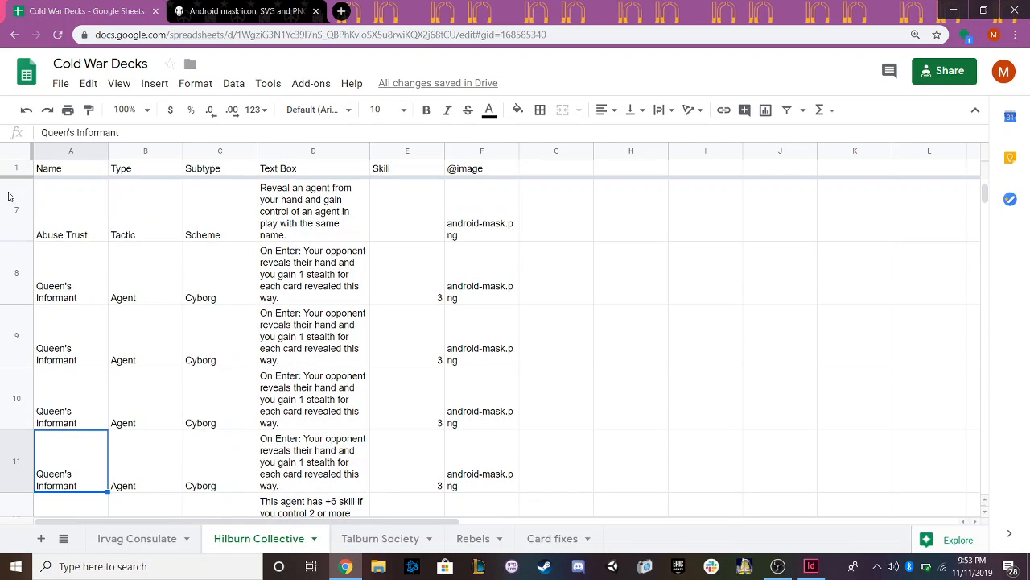
{"action": "key", "text": "Up"}
{"action": "key", "text": "Up"}
{"action": "key", "text": "Up"}
{"action": "key", "text": "Up"}
{"action": "key", "text": "Up"}
{"action": "key", "text": "Up"}
{"action": "key", "text": "Up"}
{"action": "key", "text": "Up"}
{"action": "key", "text": "Up"}
{"action": "key", "text": "Up"}
{"action": "key", "text": "Down"}
{"action": "key", "text": "Right"}
{"action": "key", "text": "Right"}
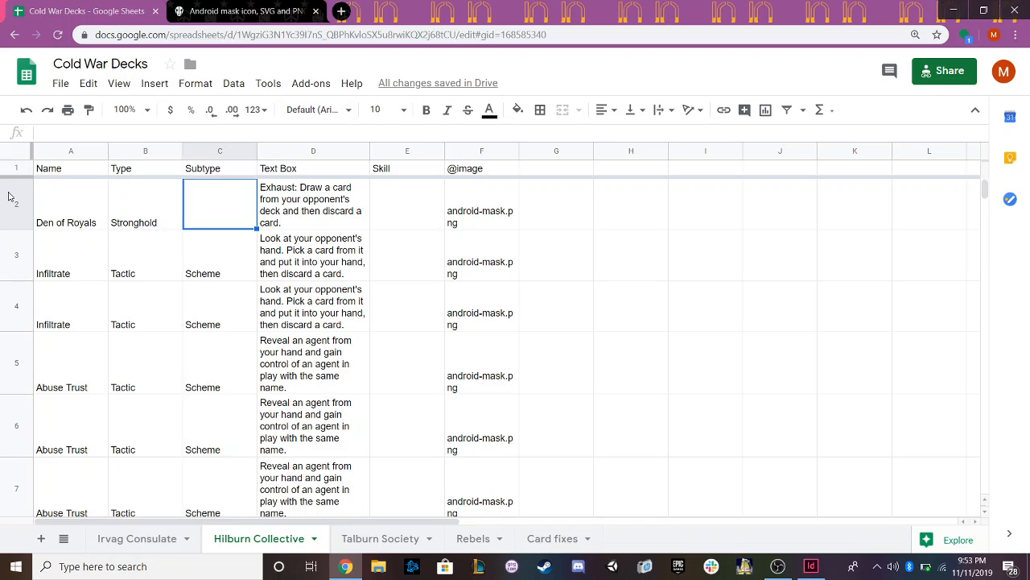
{"action": "key", "text": "Right"}
{"action": "key", "text": "Right"}
{"action": "key", "text": "Right"}
{"action": "key", "text": "Right"}
{"action": "key", "text": "Right"}
{"action": "key", "text": "Left"}
{"action": "key", "text": "Up"}
{"action": "key", "text": "Left"}
{"action": "key", "text": "Left"}
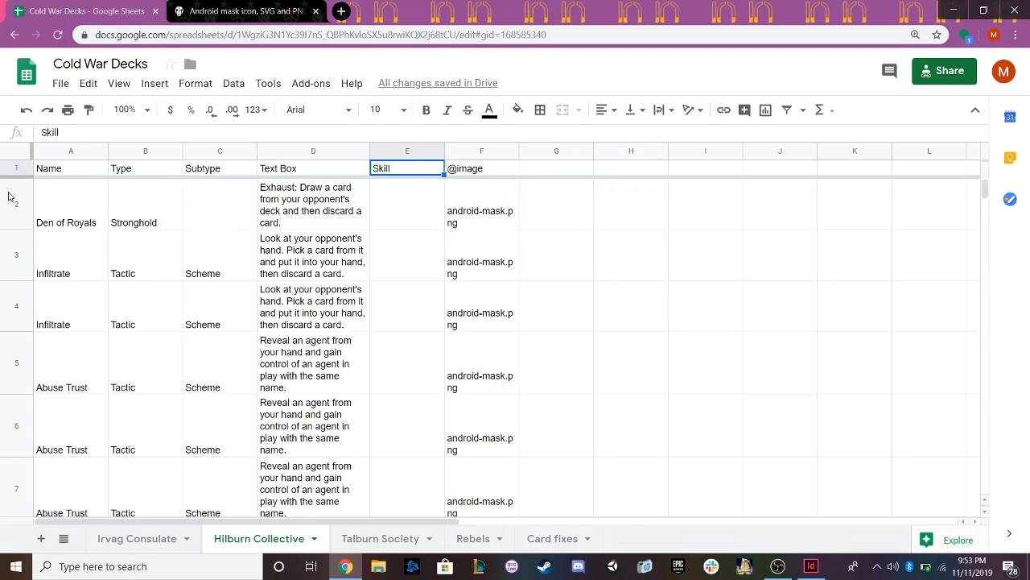
{"action": "key", "text": "Right"}
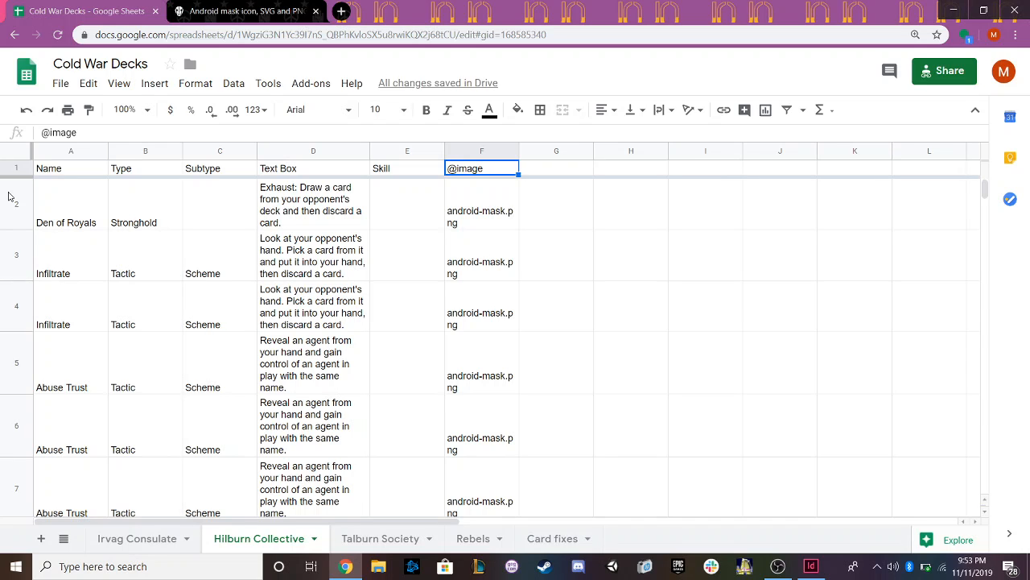
{"action": "key", "text": "Down"}
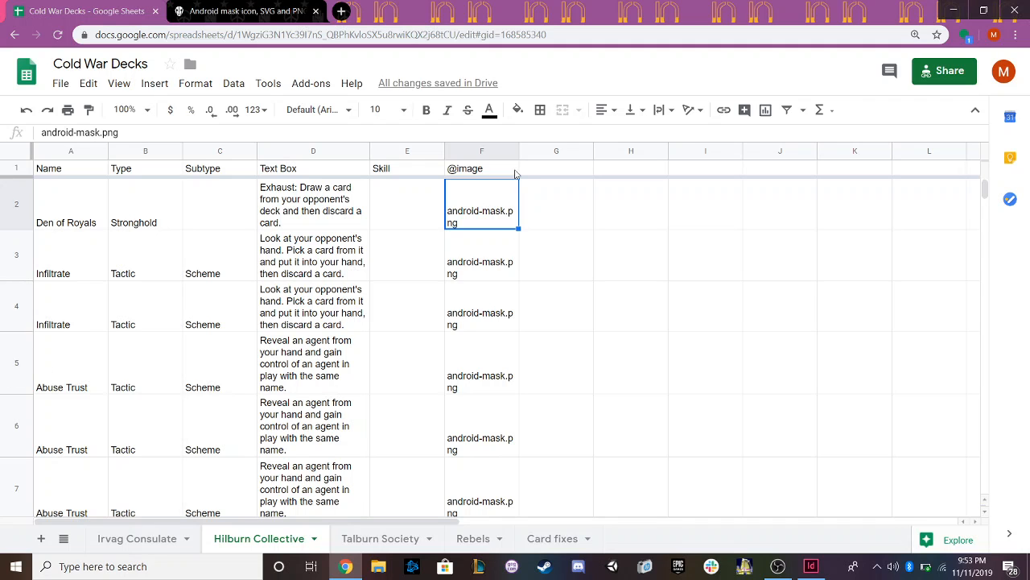
Step: View the comma-separated values download option for the current sheet, then reveal the exported CSV and mask image on the desktop
{"action": "left_click", "coordinate": [61, 85]}
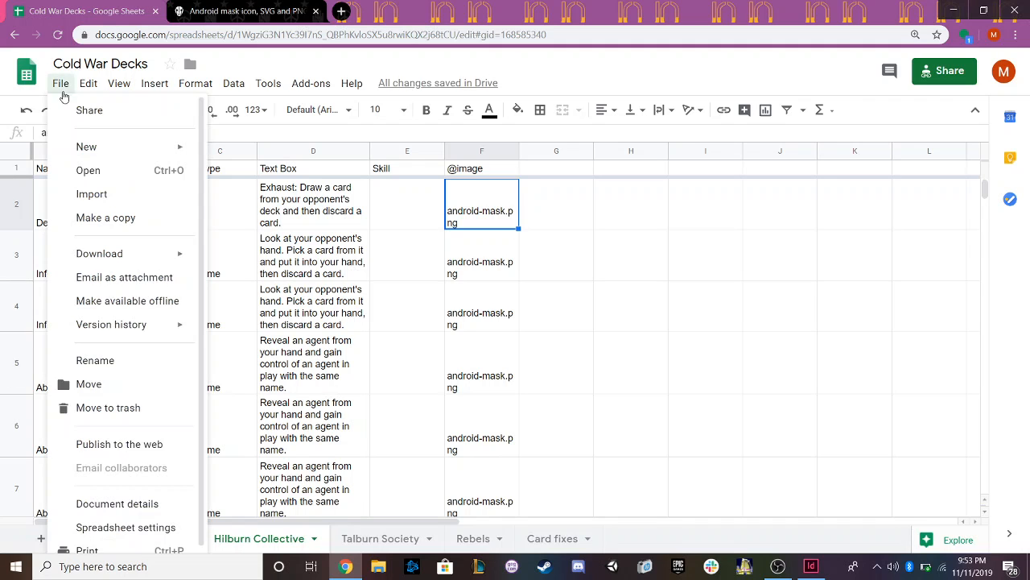
{"action": "mouse_move", "coordinate": [141, 258]}
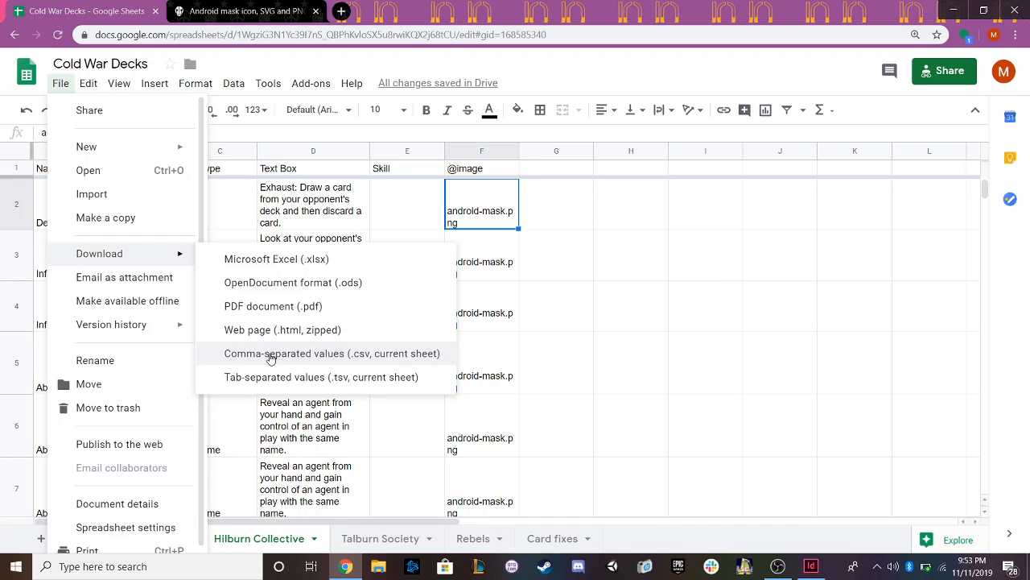
{"action": "left_click", "coordinate": [940, 6]}
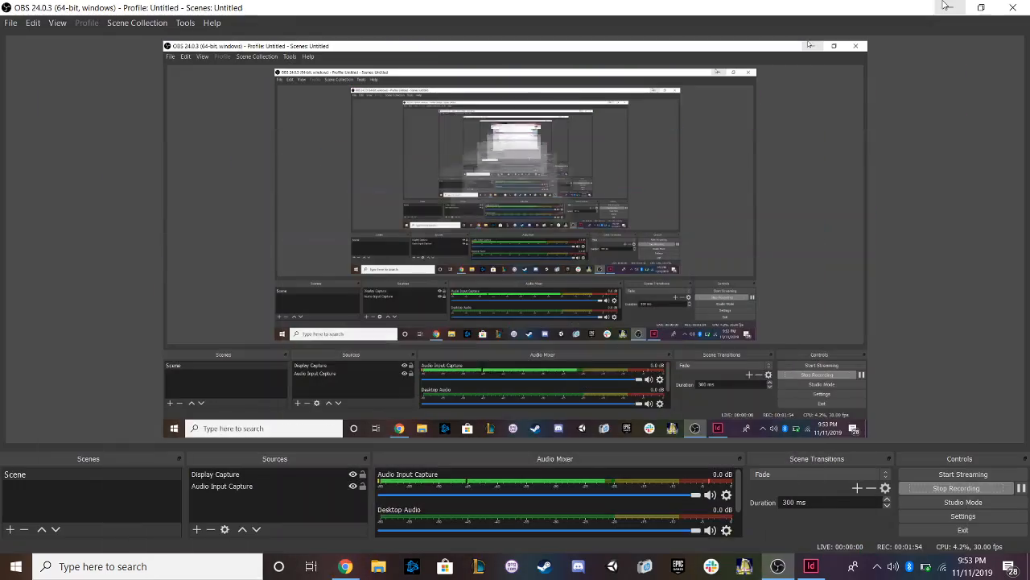
{"action": "left_click", "coordinate": [941, 7]}
{"action": "left_click", "coordinate": [945, 11]}
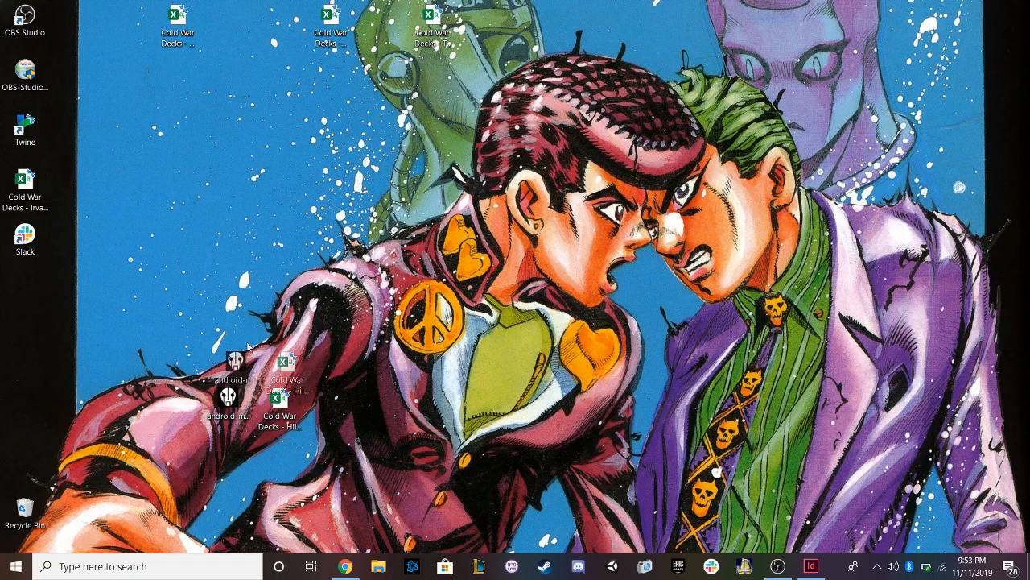
{"action": "left_click_drag", "start_coordinate": [208, 384], "coordinate": [281, 406]}
{"action": "left_click", "coordinate": [174, 436]}
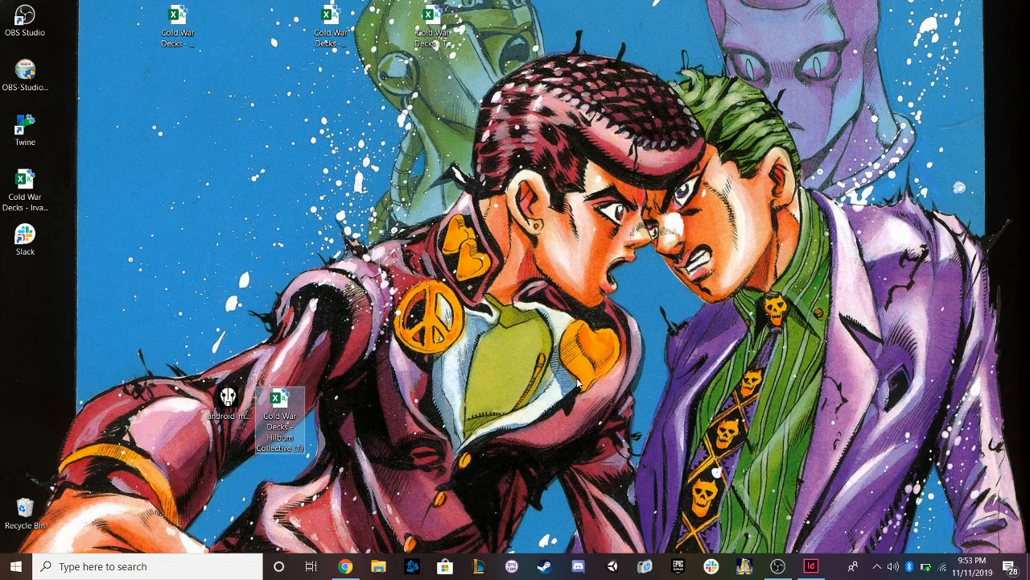
Step: Switch to InDesign and start setting up a new document with its units in inches
{"action": "left_click", "coordinate": [813, 567]}
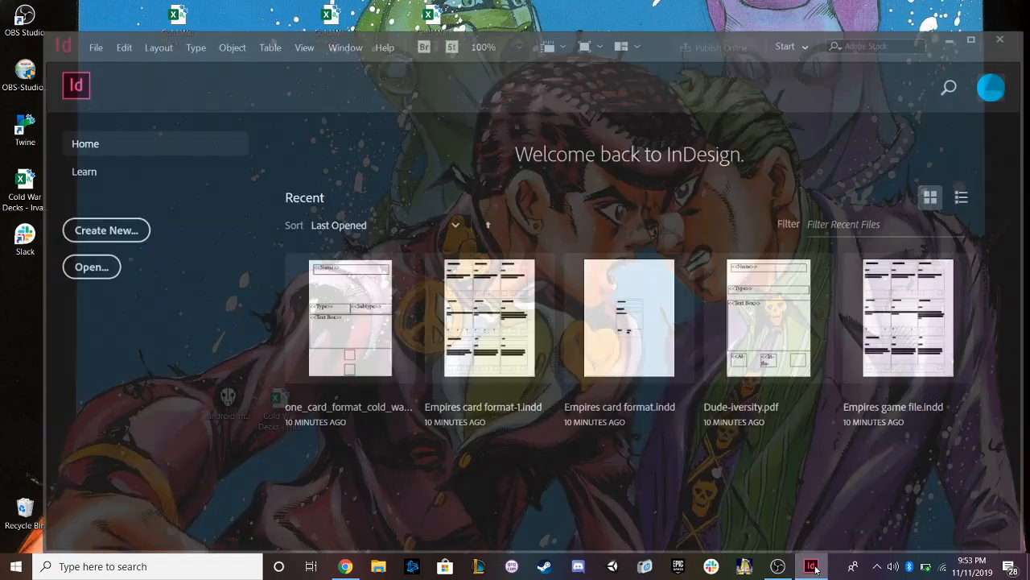
{"action": "left_click", "coordinate": [59, 21]}
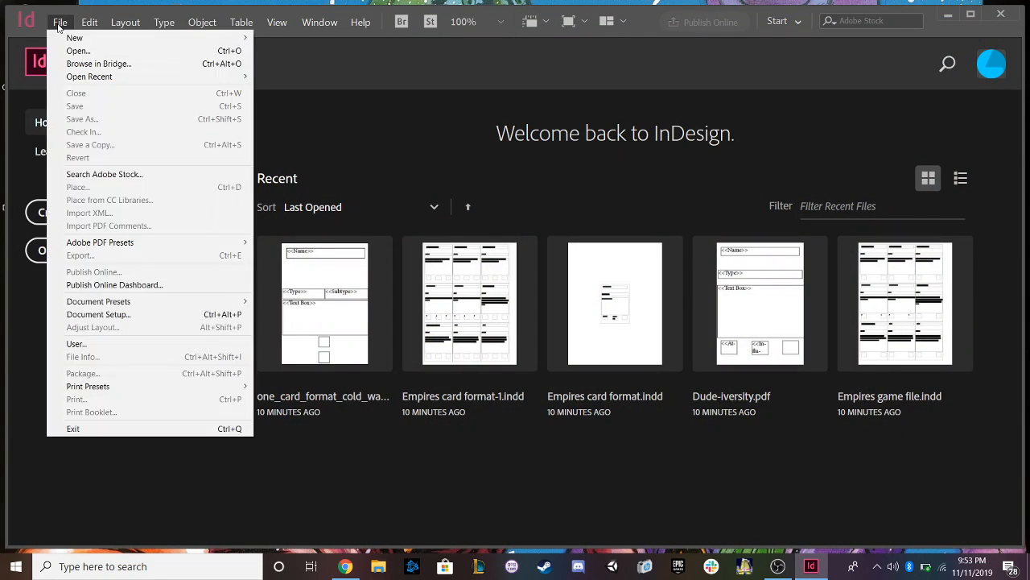
{"action": "mouse_move", "coordinate": [99, 39]}
{"action": "left_click", "coordinate": [267, 38]}
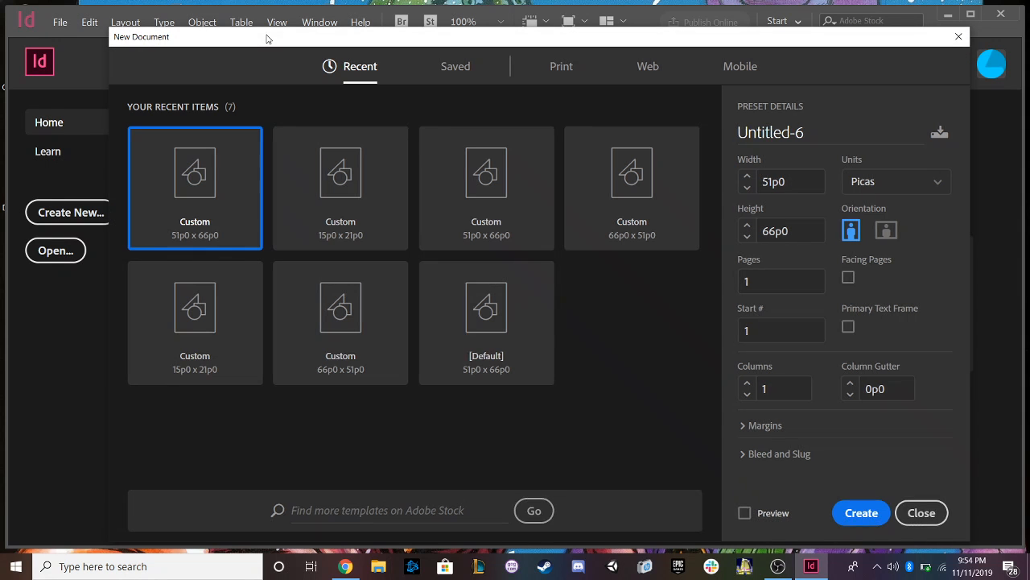
{"action": "left_click", "coordinate": [855, 180]}
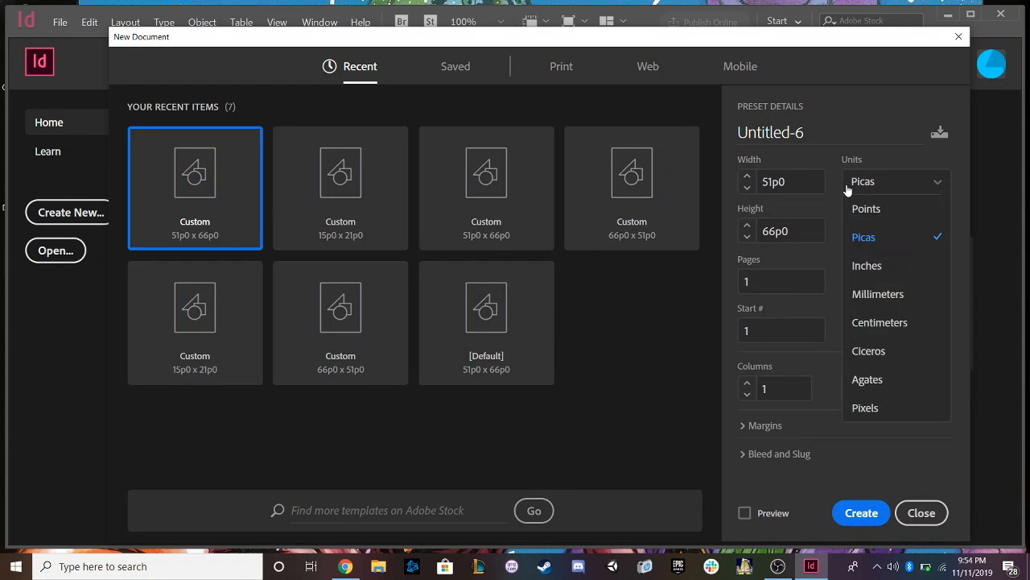
{"action": "left_click", "coordinate": [867, 266]}
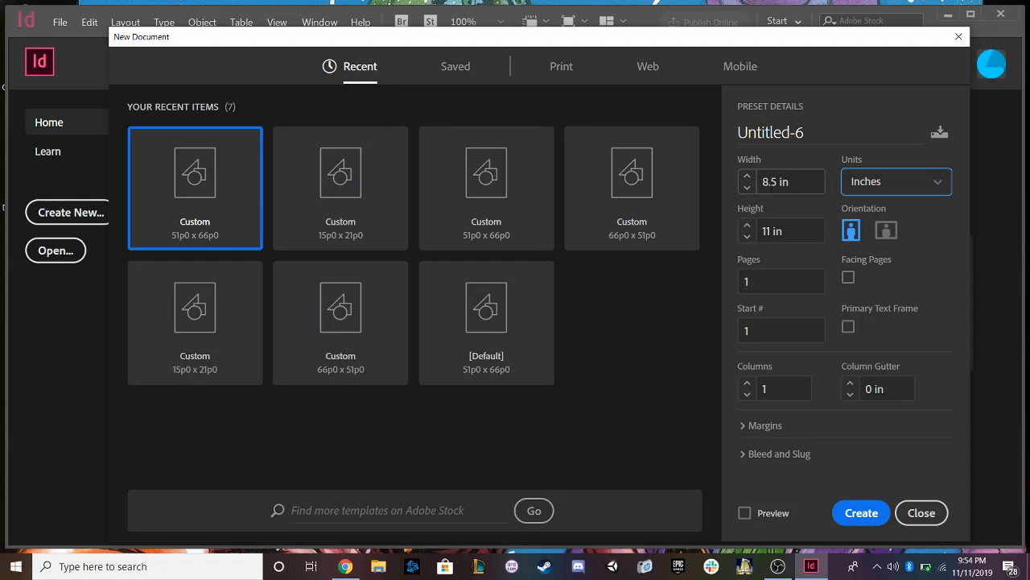
Step: Set the page width to 2.5 in and height to 3.5 in, and create the document
{"action": "left_click", "coordinate": [770, 186]}
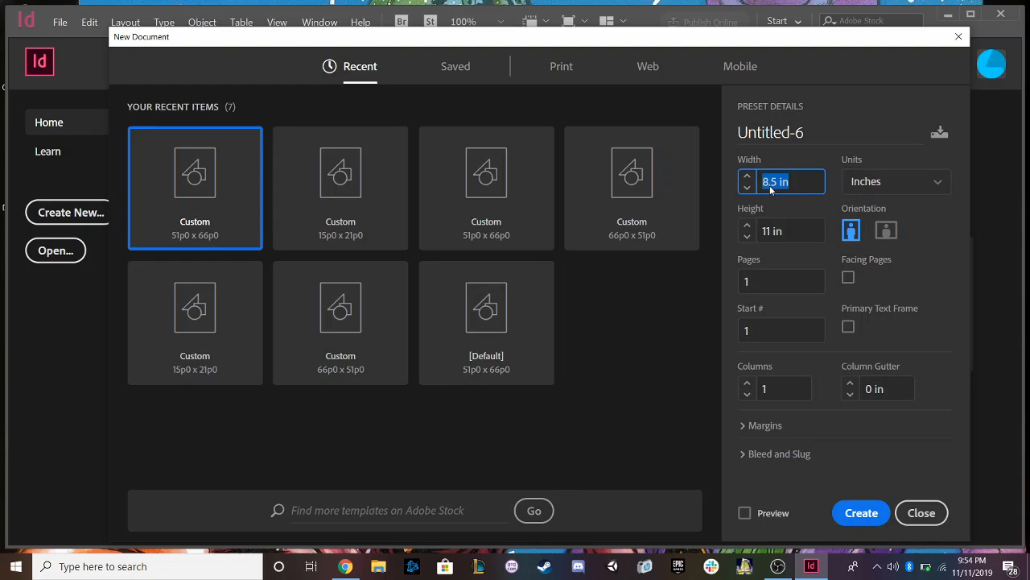
{"action": "type", "text": "2.5"}
{"action": "left_click", "coordinate": [788, 233]}
{"action": "type", "text": "3.5"}
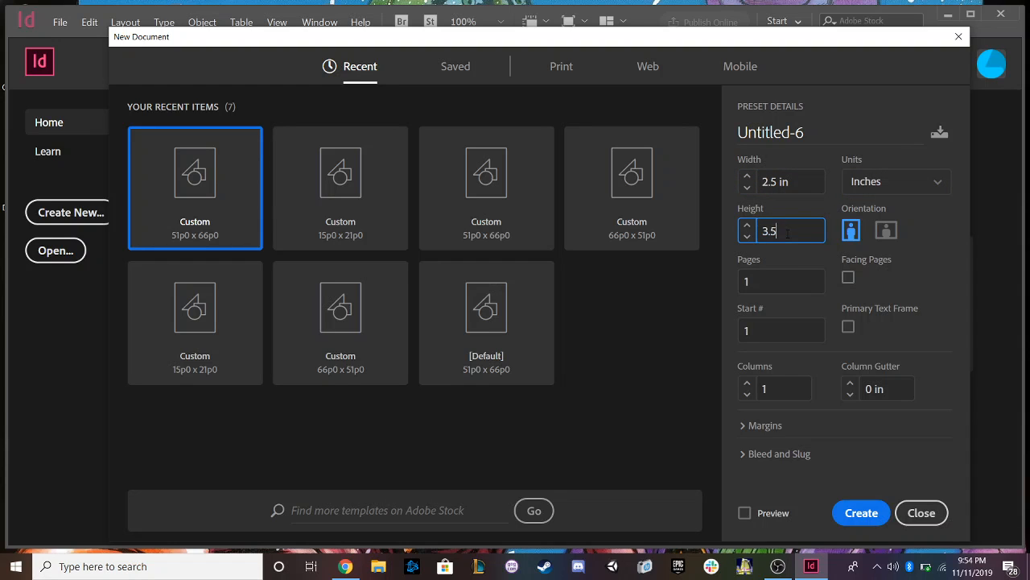
{"action": "left_click", "coordinate": [870, 513]}
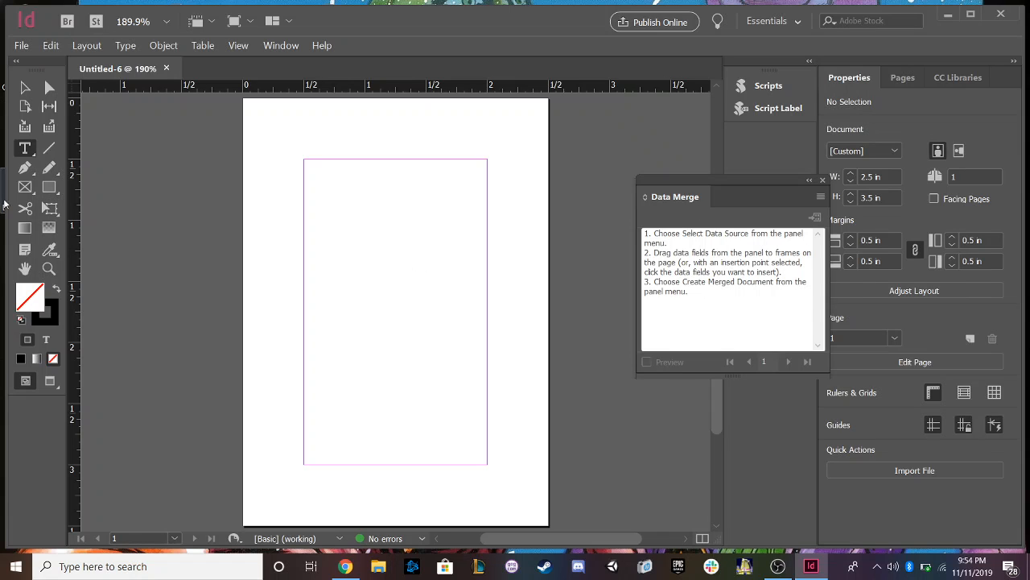
Step: Draw a rectangle from the page's upper-left corner and resize it to cover the full page, 2.5 by 3.5 in
{"action": "left_click", "coordinate": [53, 190]}
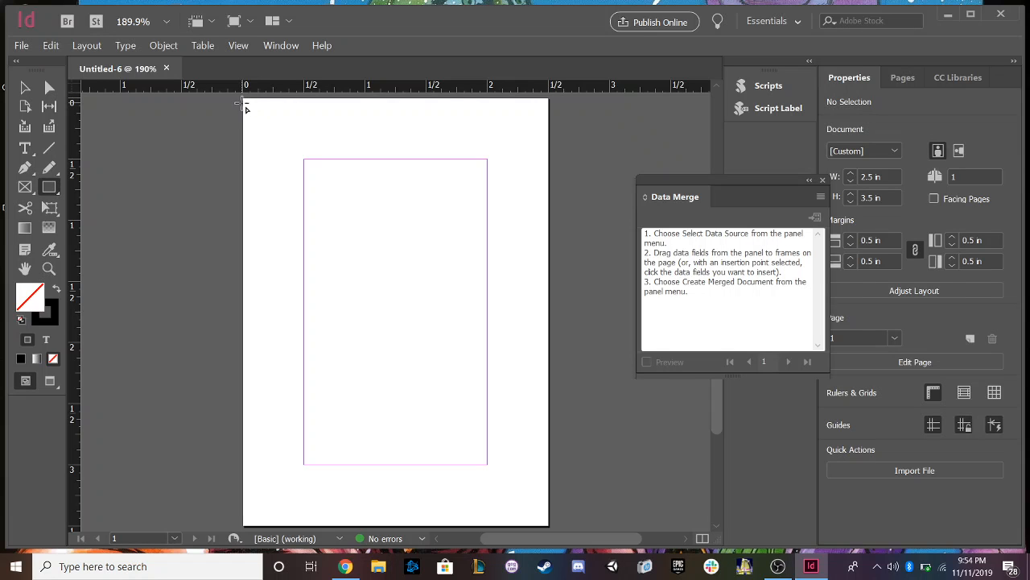
{"action": "left_click_drag", "start_coordinate": [247, 104], "coordinate": [534, 375]}
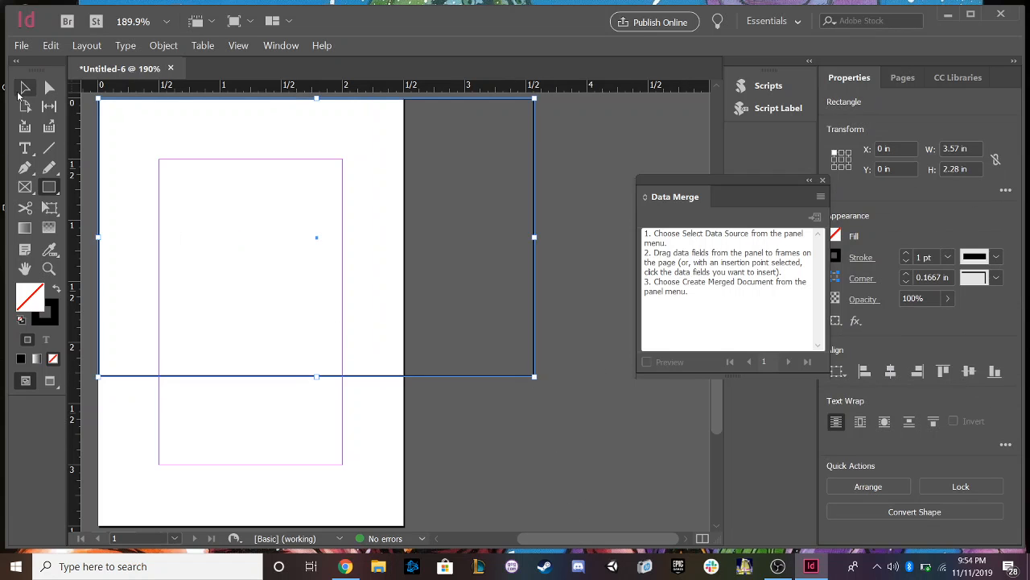
{"action": "key", "text": "v"}
{"action": "left_click_drag", "start_coordinate": [540, 539], "coordinate": [507, 540]}
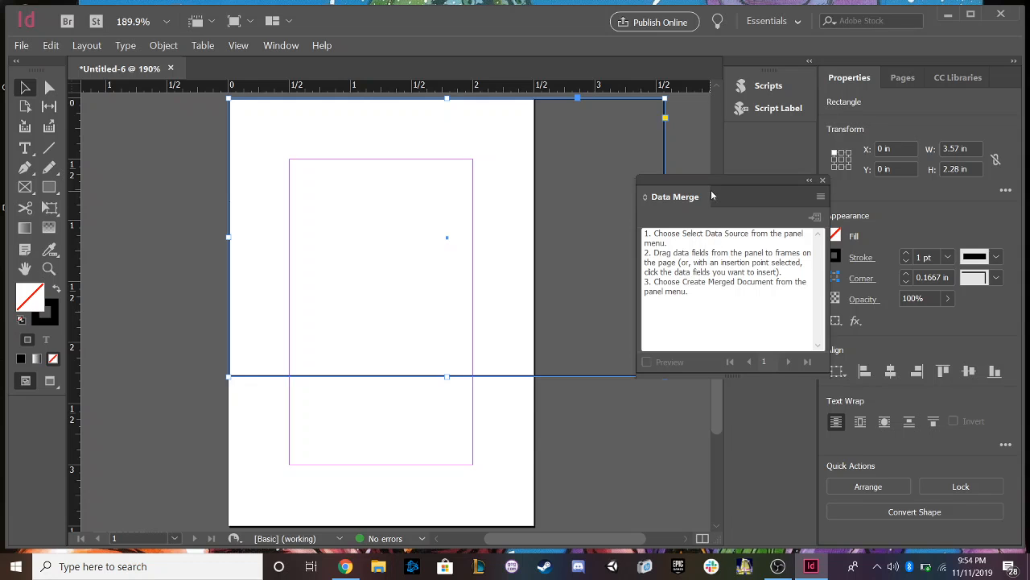
{"action": "left_click_drag", "start_coordinate": [723, 183], "coordinate": [836, 176]}
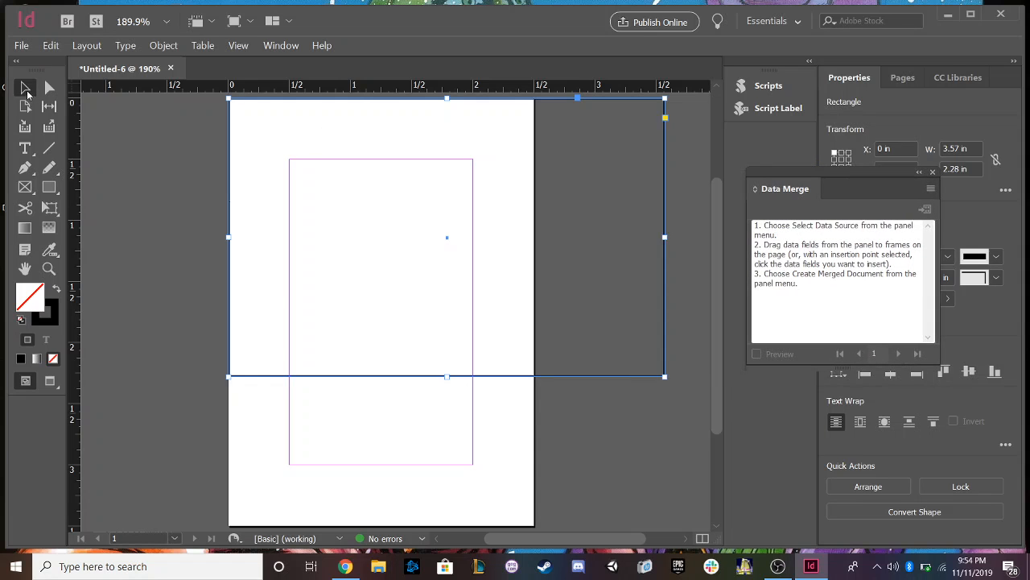
{"action": "left_click", "coordinate": [25, 88]}
{"action": "left_click_drag", "start_coordinate": [665, 237], "coordinate": [534, 232]}
{"action": "left_click_drag", "start_coordinate": [380, 379], "coordinate": [384, 524]}
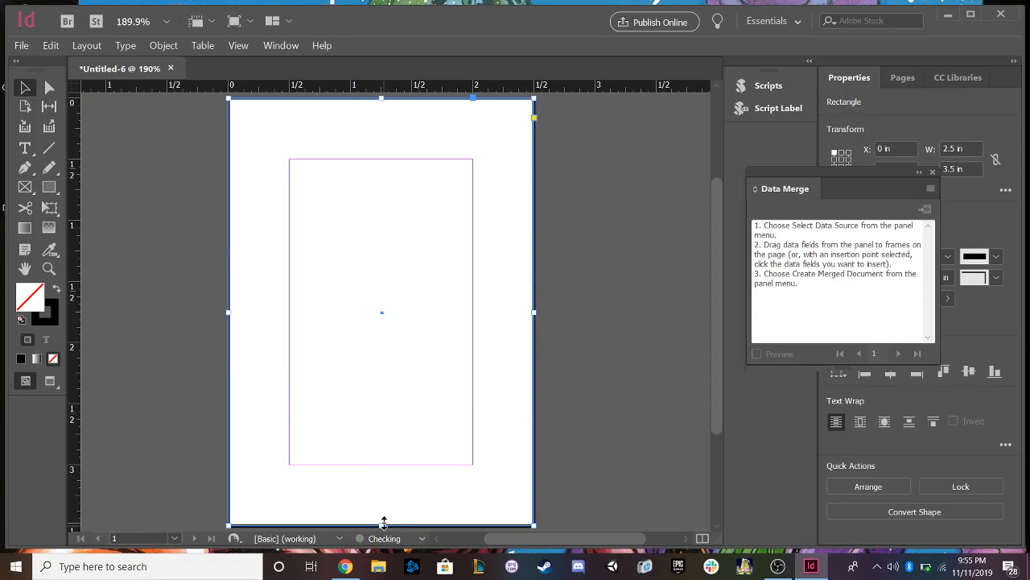
Step: Draw a box about 2.34 by 0.38 in near the card's upper edge and a centred box about 0.83 by 0.66 in below it
{"action": "left_click", "coordinate": [49, 187]}
{"action": "left_click_drag", "start_coordinate": [243, 115], "coordinate": [530, 161]}
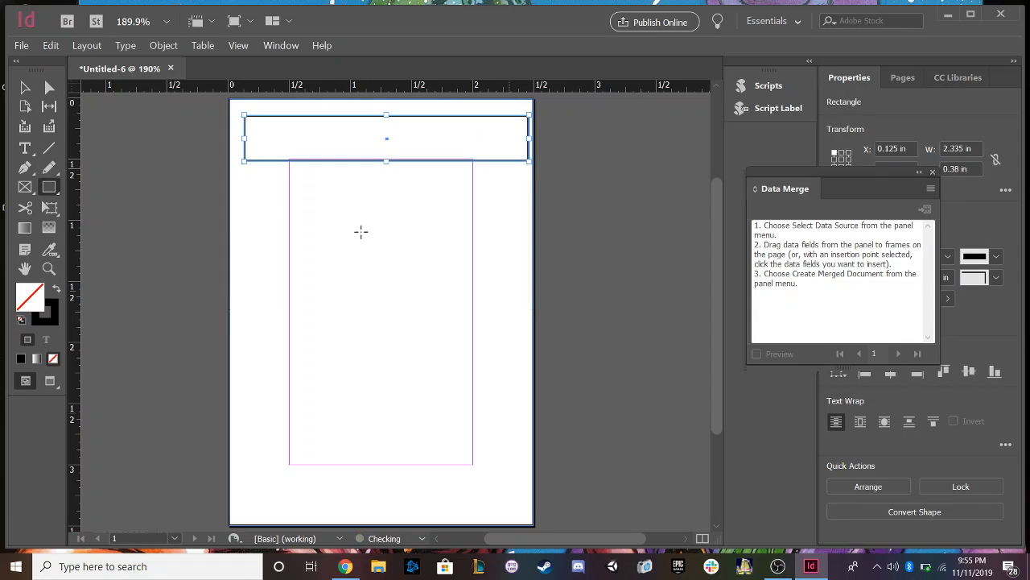
{"action": "left_click_drag", "start_coordinate": [338, 205], "coordinate": [427, 261]}
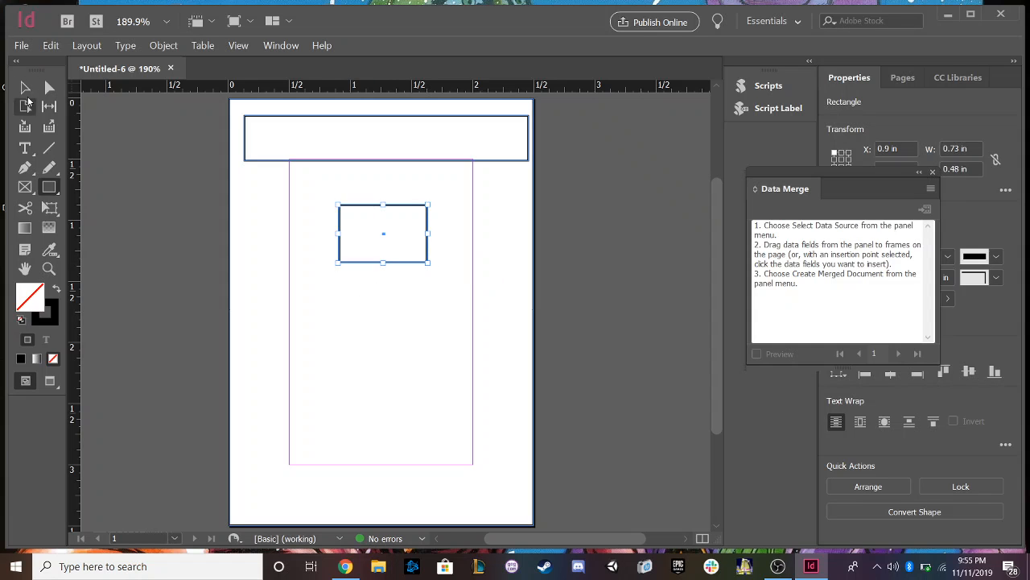
{"action": "key", "text": "v"}
{"action": "left_click_drag", "start_coordinate": [339, 205], "coordinate": [326, 182]}
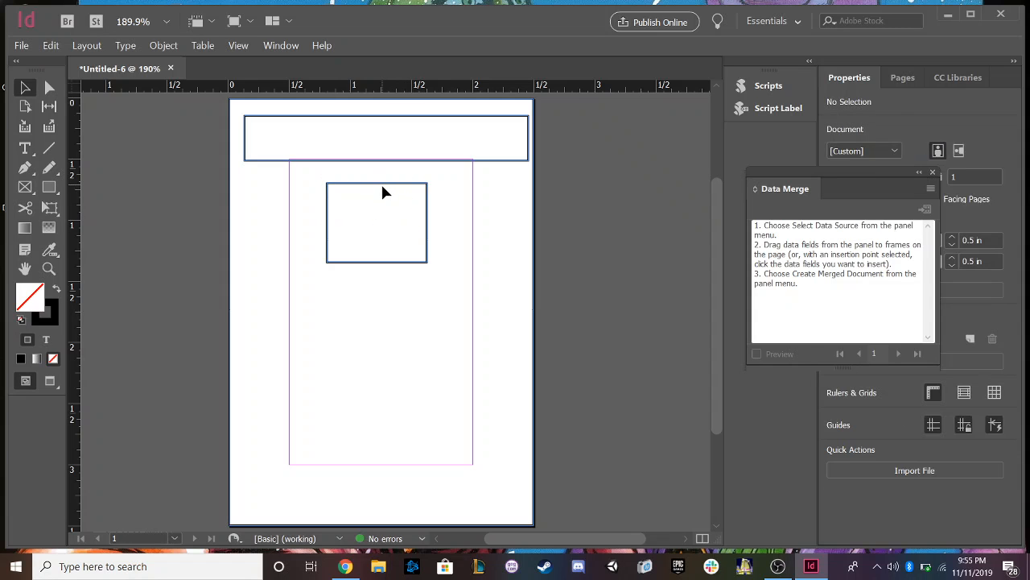
{"action": "left_click", "coordinate": [386, 184]}
{"action": "left_click_drag", "start_coordinate": [386, 187], "coordinate": [396, 205]}
Step: Draw two adjoining rectangles across the card below the centred box, about 1.17 and 1.15 in wide and 0.38 in high
{"action": "left_click", "coordinate": [44, 186]}
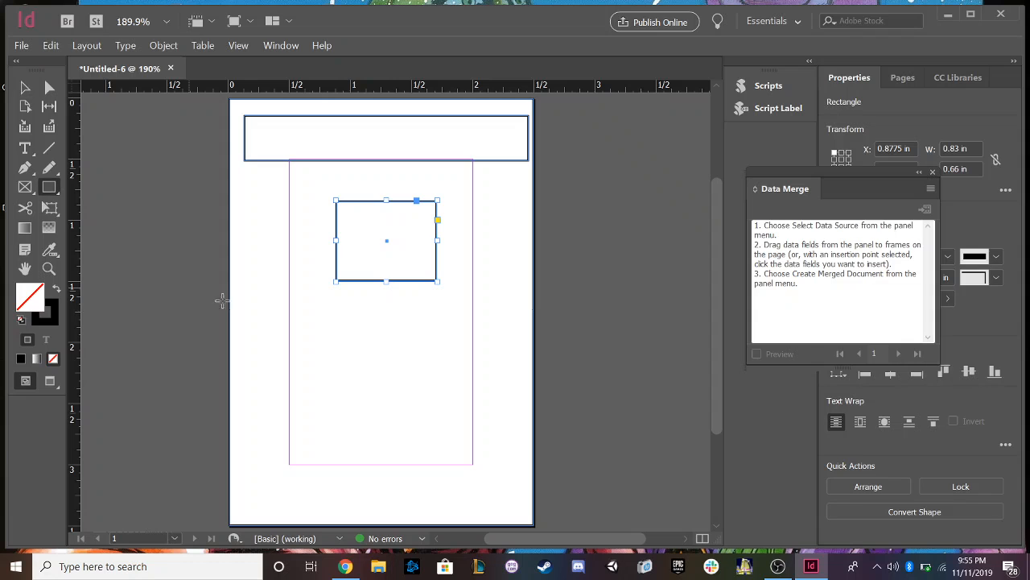
{"action": "left_click_drag", "start_coordinate": [237, 311], "coordinate": [382, 357]}
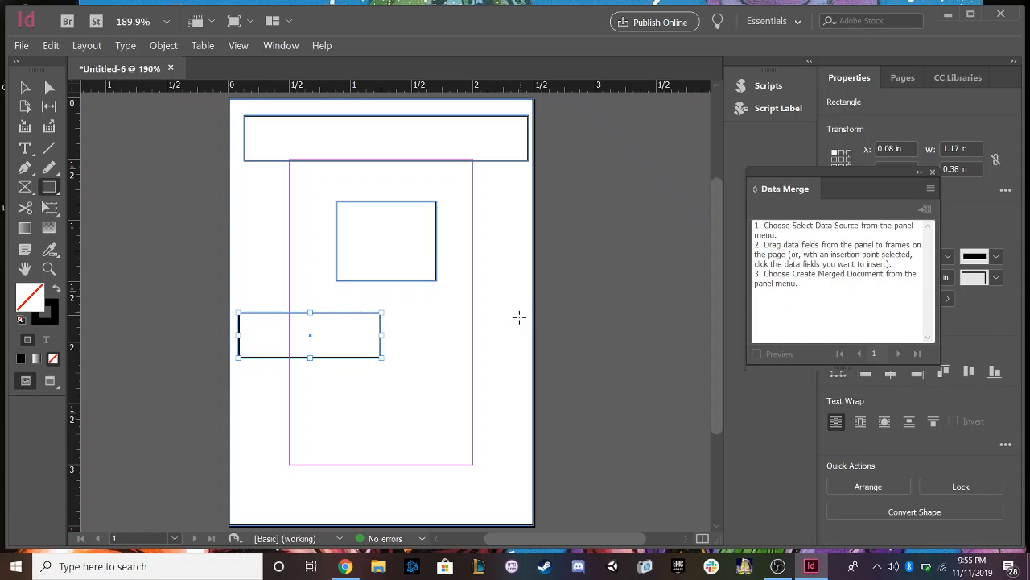
{"action": "left_click_drag", "start_coordinate": [521, 317], "coordinate": [382, 358]}
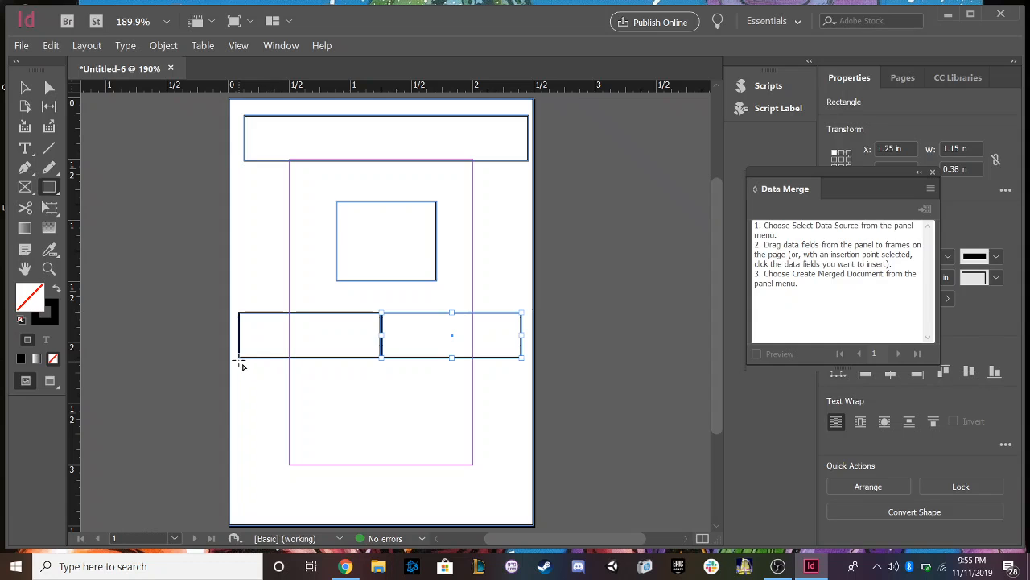
Step: Draw a box about 2.34 by 0.92 in directly under the paired rectangles and a small one about 0.66 by 0.38 in below it
{"action": "mouse_move", "coordinate": [238, 359]}
{"action": "left_mouse_down"}
{"action": "mouse_move", "coordinate": [391, 459]}
{"action": "mouse_move", "coordinate": [496, 448]}
{"action": "mouse_move", "coordinate": [524, 453]}
{"action": "mouse_move", "coordinate": [523, 470]}
{"action": "left_mouse_up"}
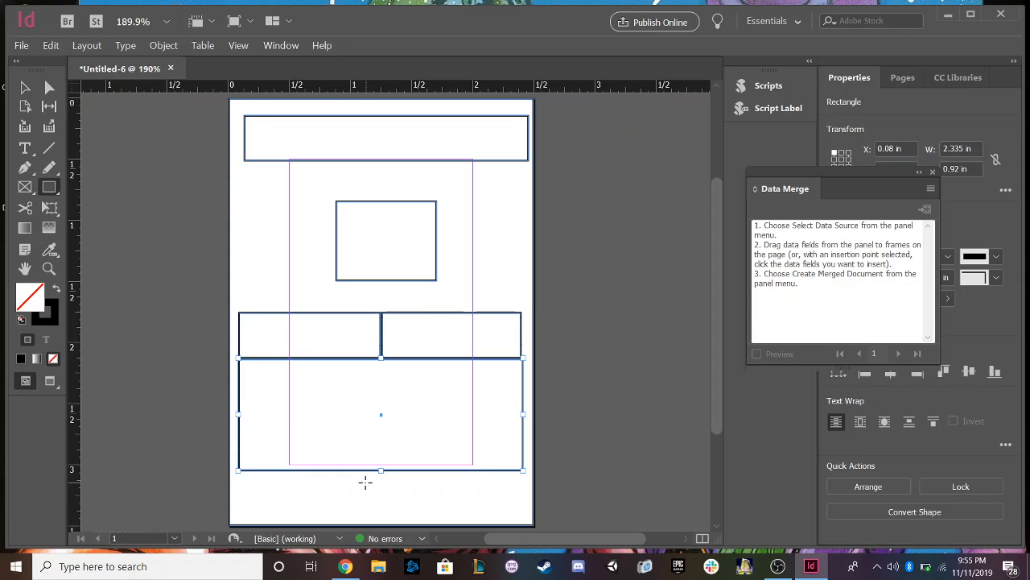
{"action": "left_click_drag", "start_coordinate": [347, 481], "coordinate": [431, 525]}
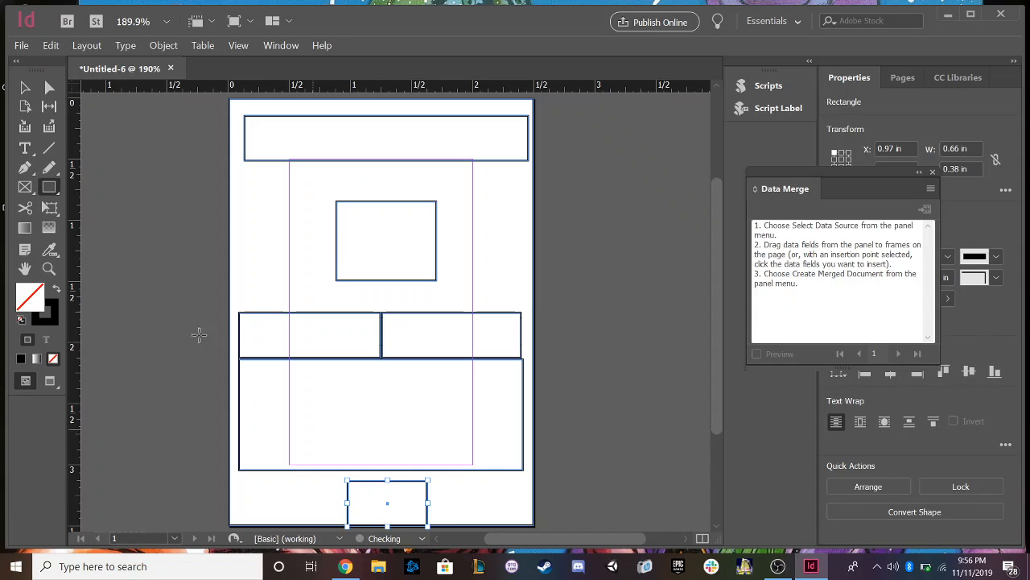
Step: Stretch the small box upward to meet the large box above it, making it about 0.455 in high, and maximize the window
{"action": "key", "text": "v"}
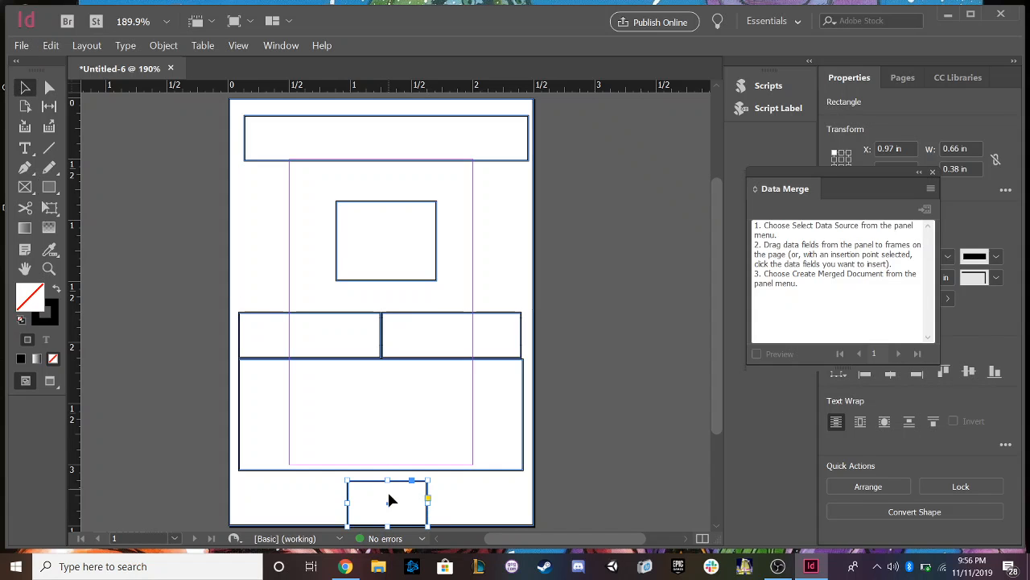
{"action": "left_click_drag", "start_coordinate": [387, 481], "coordinate": [387, 471]}
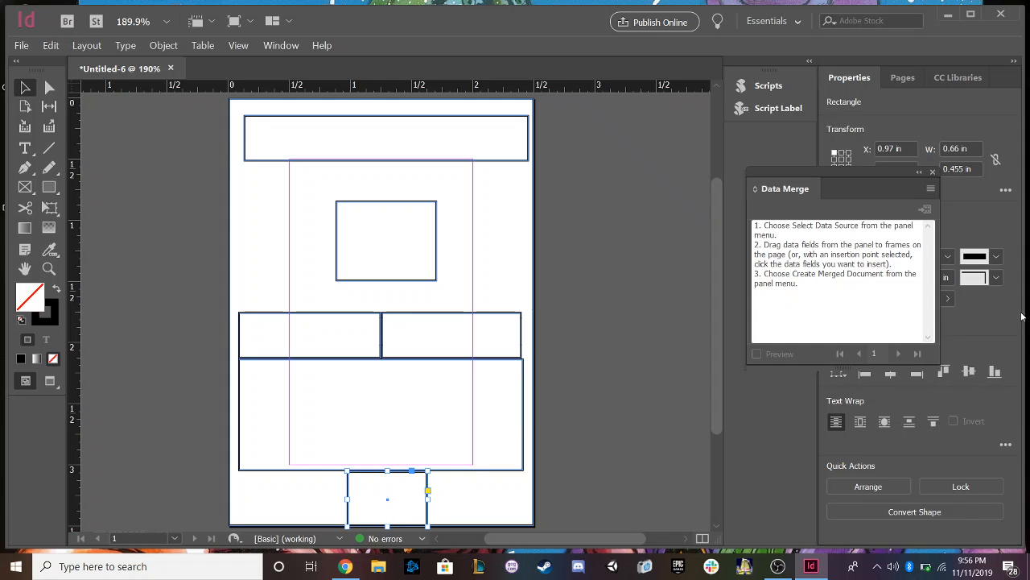
{"action": "left_click", "coordinate": [971, 15]}
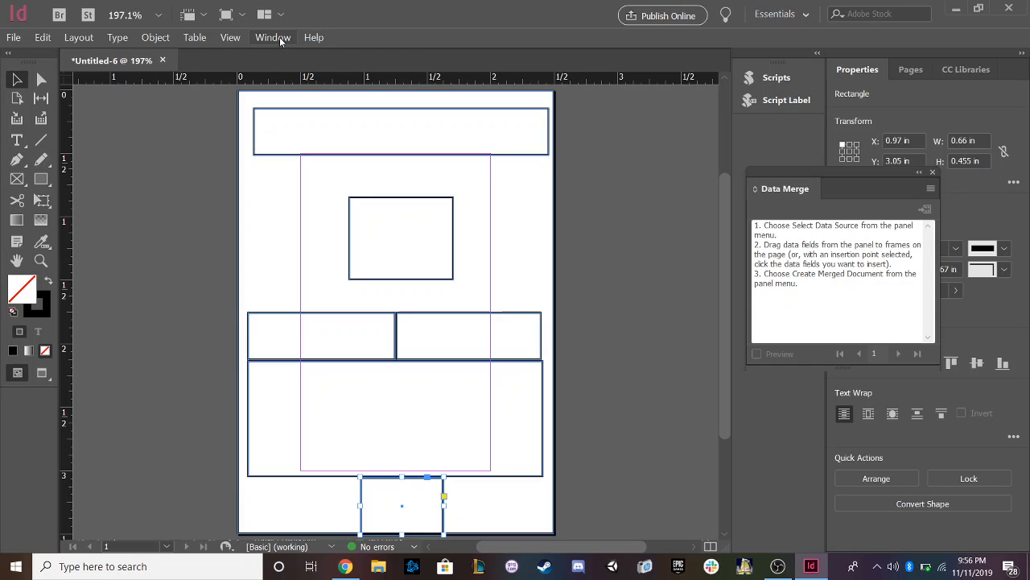
Step: Select the Desktop file Cold War Decks - Hilburn Collective (1) as the data merge source
{"action": "left_click", "coordinate": [281, 38]}
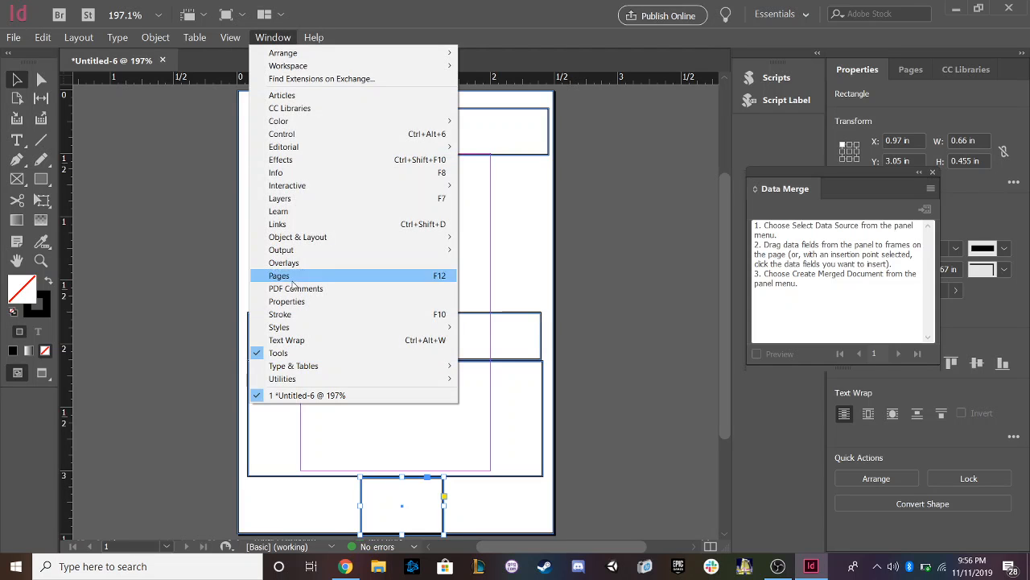
{"action": "mouse_move", "coordinate": [287, 378]}
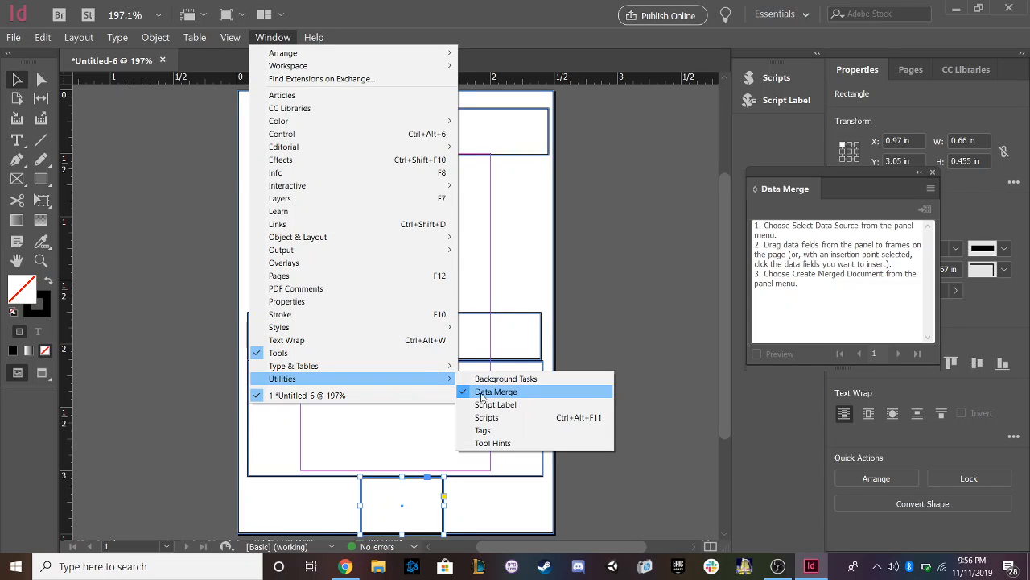
{"action": "left_click", "coordinate": [649, 241]}
{"action": "left_click", "coordinate": [649, 241]}
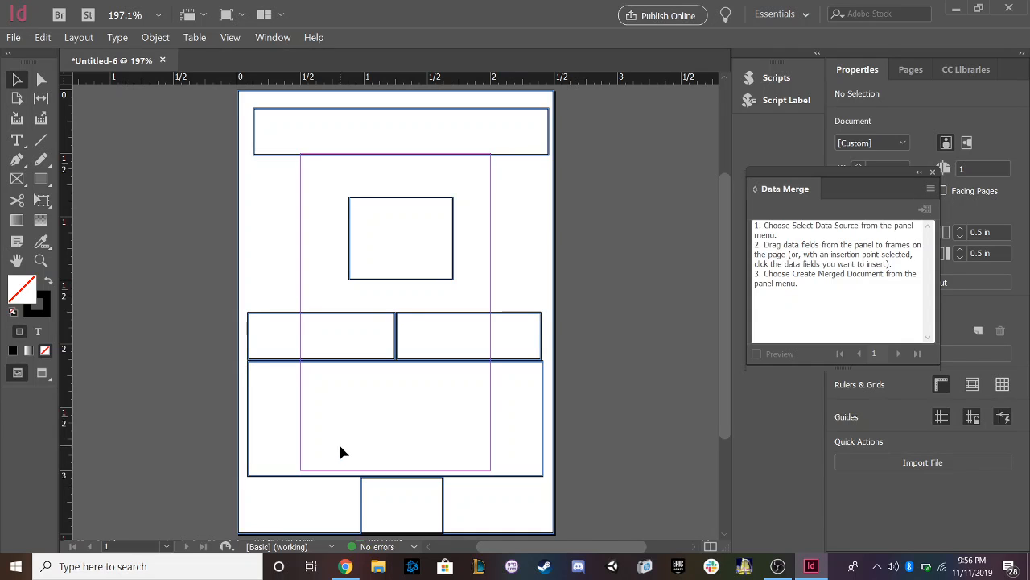
{"action": "left_click", "coordinate": [931, 190]}
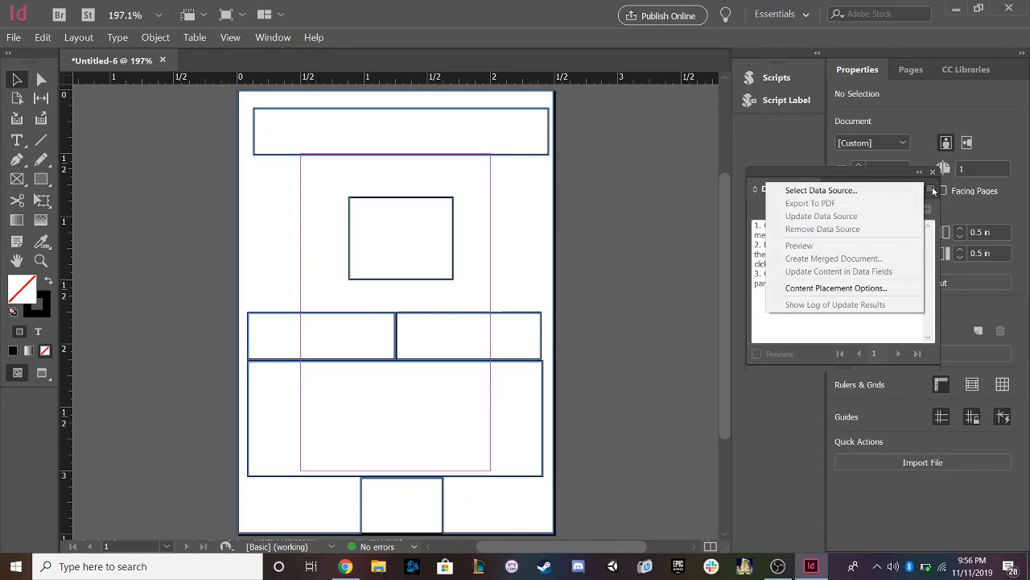
{"action": "left_click", "coordinate": [845, 191]}
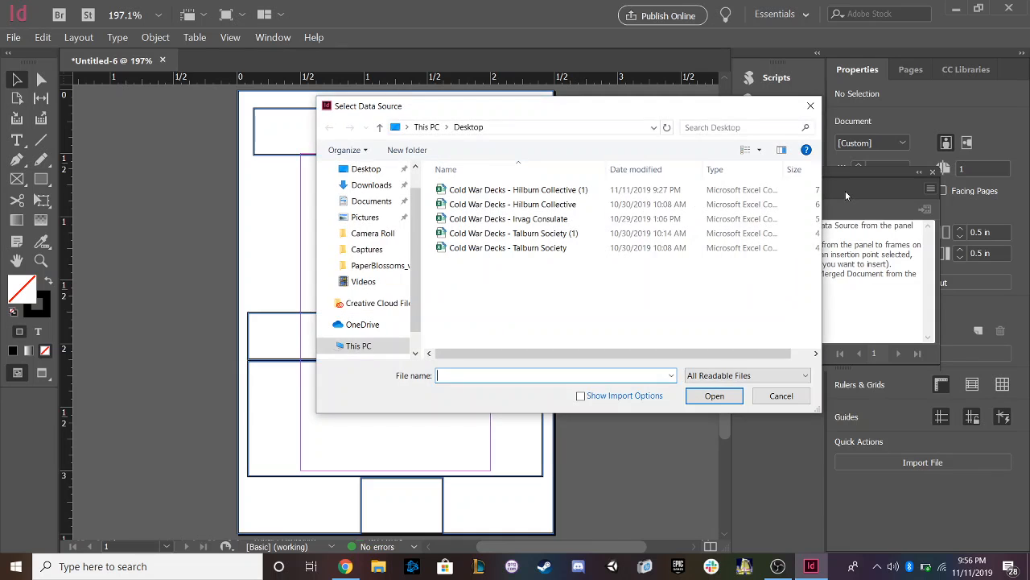
{"action": "left_click", "coordinate": [563, 193]}
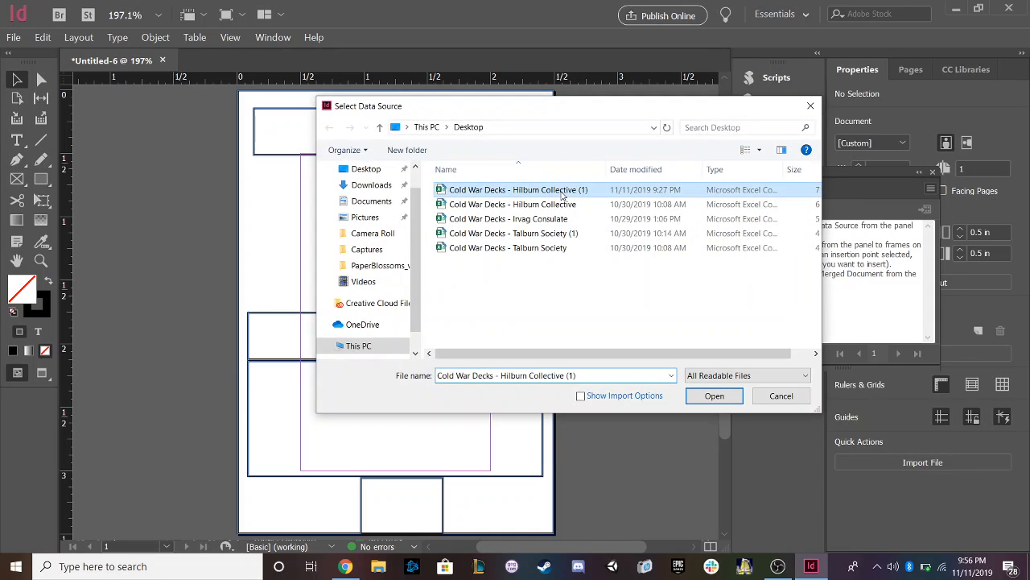
{"action": "left_click", "coordinate": [714, 395]}
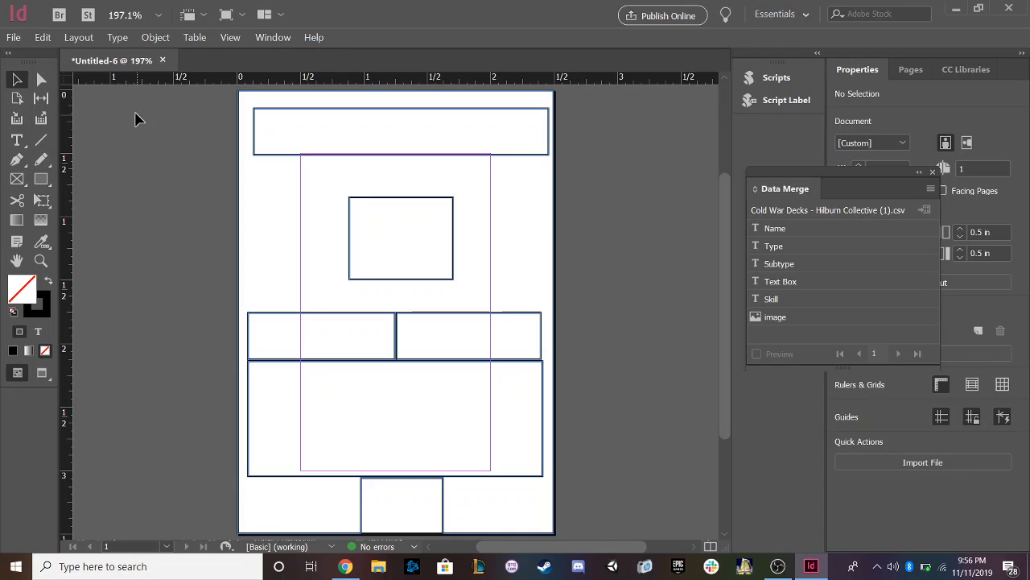
Step: Insert the Name field into the card's uppermost box and the image field into the centred box
{"action": "left_click", "coordinate": [16, 141]}
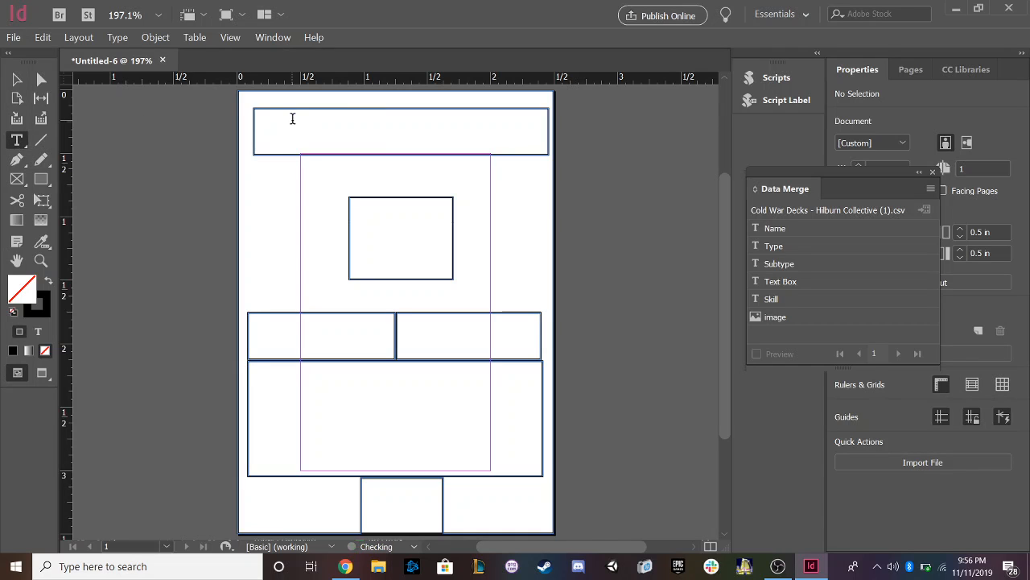
{"action": "left_click", "coordinate": [292, 118]}
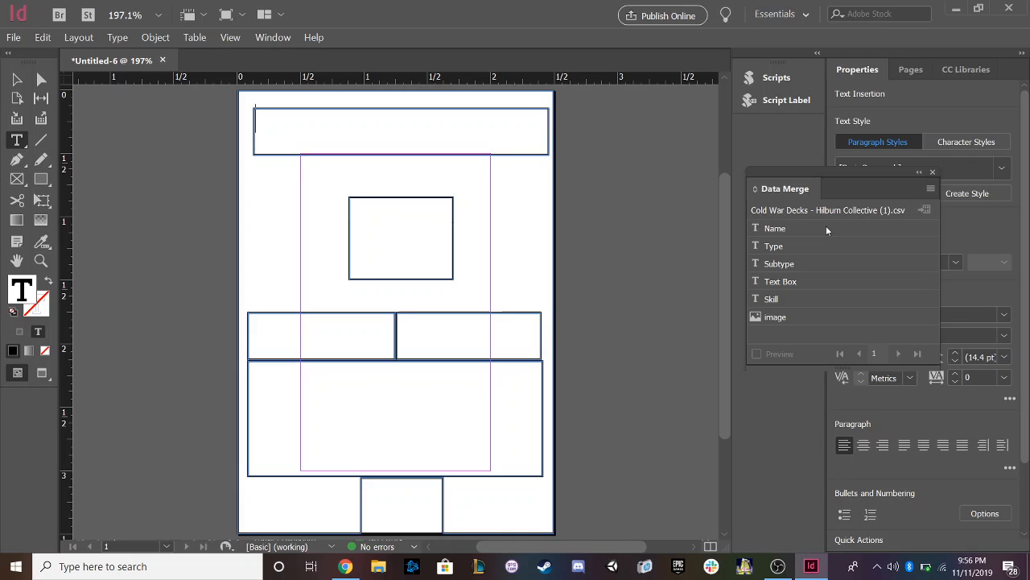
{"action": "left_click", "coordinate": [805, 228]}
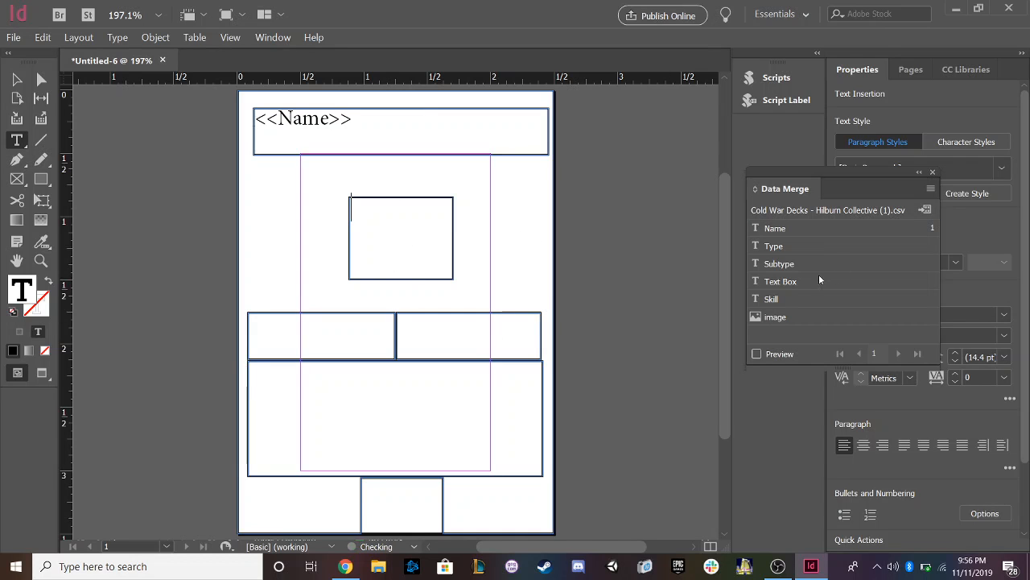
{"action": "left_click", "coordinate": [775, 317]}
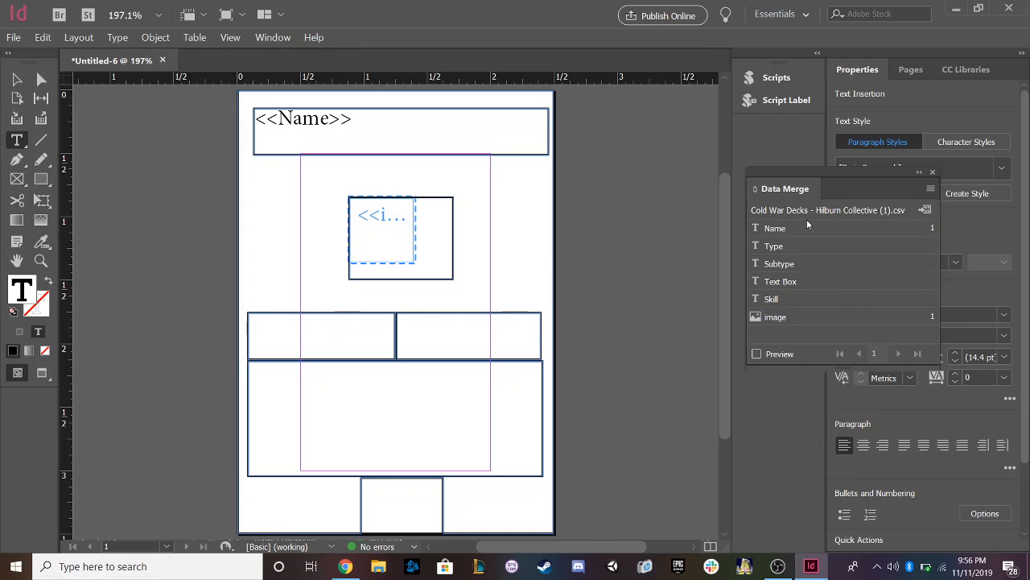
Step: Place the Type and Subtype fields in the paired boxes, Text Box in the large box and Skill in the small lowest box
{"action": "left_click", "coordinate": [805, 246]}
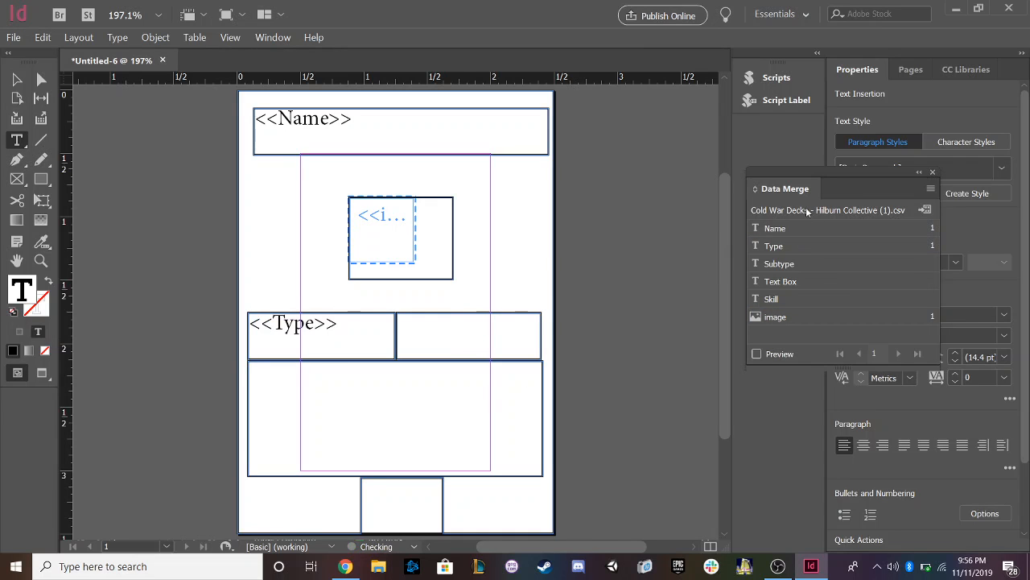
{"action": "left_click", "coordinate": [798, 269]}
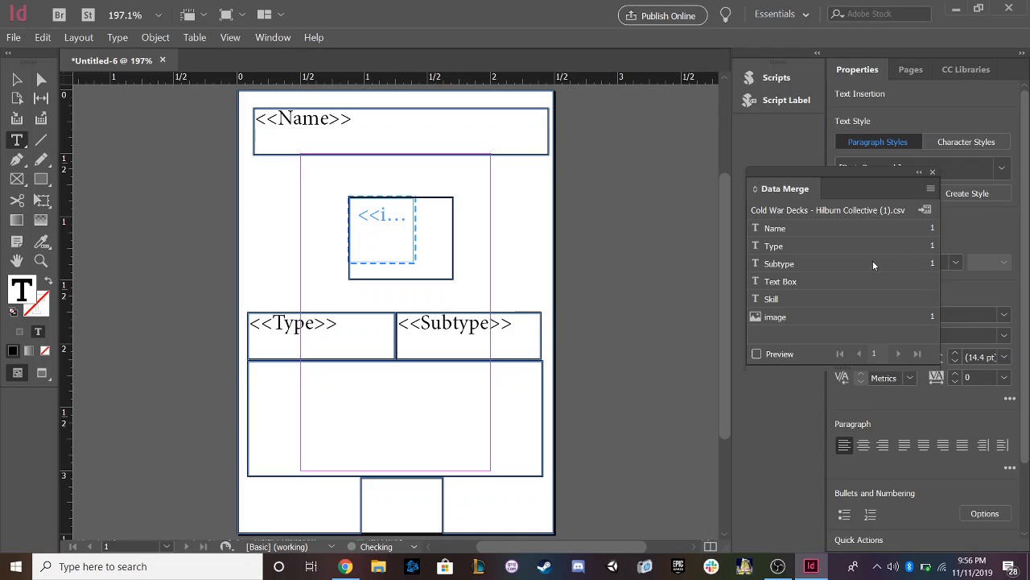
{"action": "left_click", "coordinate": [851, 283]}
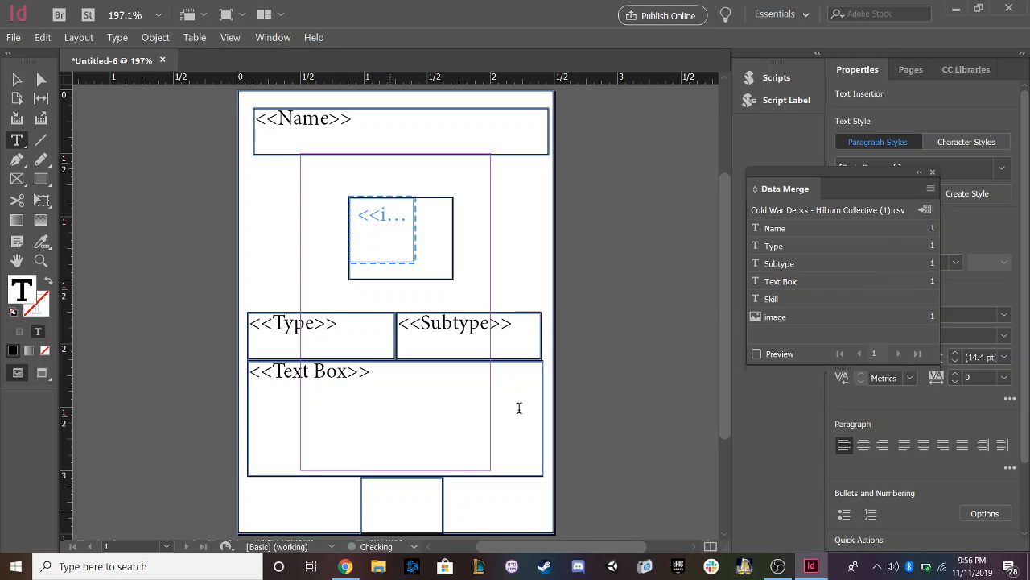
{"action": "left_click", "coordinate": [837, 302]}
Step: Preview the merged data and enlarge the image frame to fill the centred box, about 0.82 by 0.63 in
{"action": "left_click", "coordinate": [770, 358]}
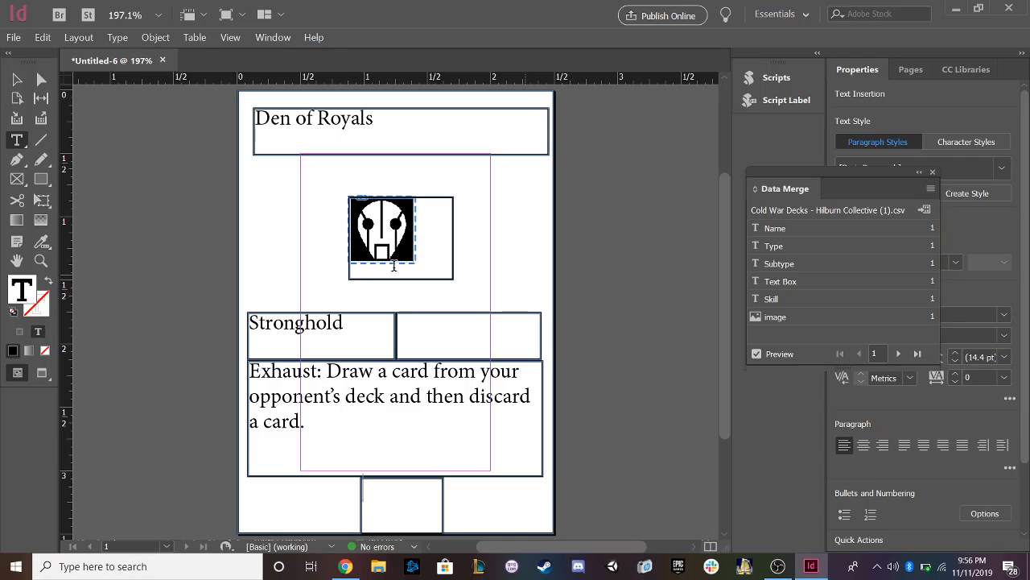
{"action": "left_click", "coordinate": [16, 79]}
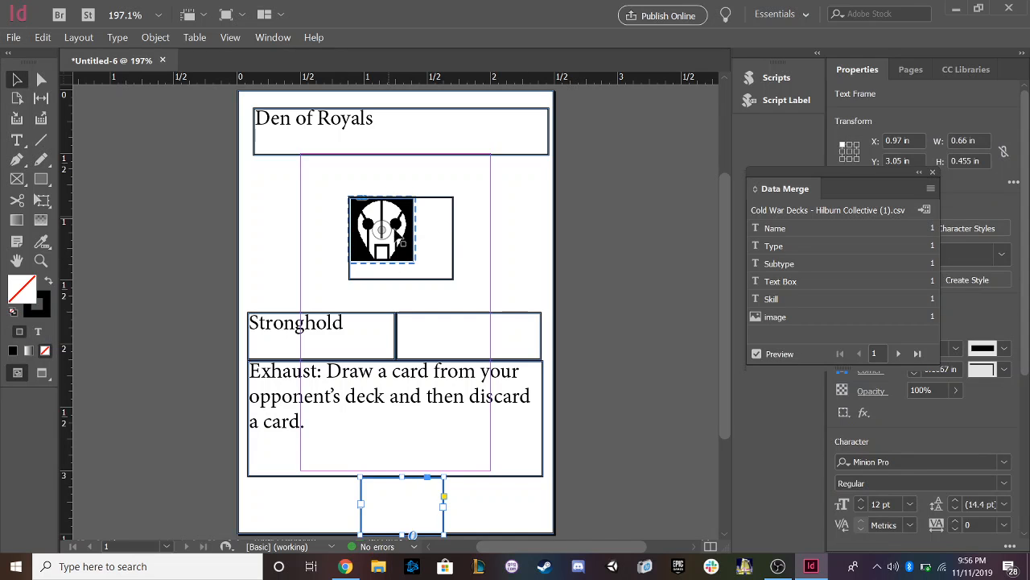
{"action": "left_click", "coordinate": [411, 258]}
{"action": "left_click_drag", "start_coordinate": [416, 263], "coordinate": [455, 279]}
{"action": "left_click", "coordinate": [792, 355]}
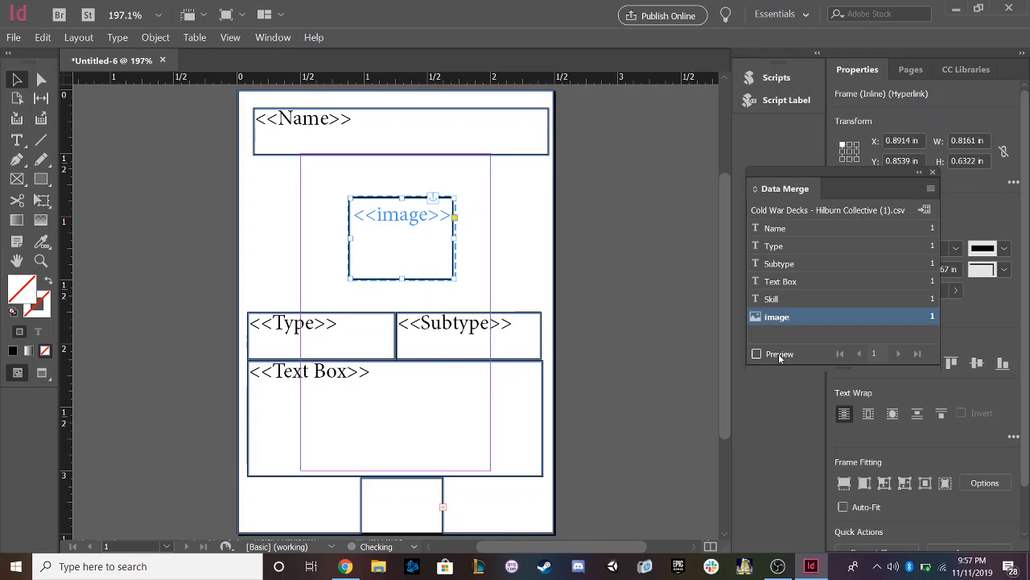
Step: Preview the merged records and browse back and forth through them, including the last one, to examine how each card's content fits its boxes
{"action": "left_click", "coordinate": [778, 353]}
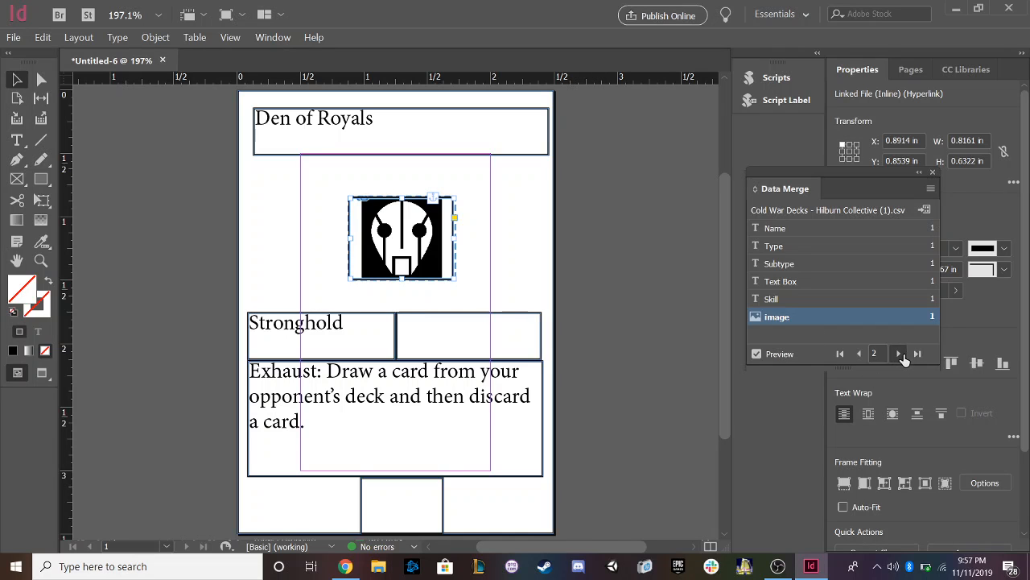
{"action": "left_click", "coordinate": [899, 354]}
{"action": "left_click", "coordinate": [899, 354]}
{"action": "left_click", "coordinate": [899, 354]}
{"action": "left_click", "coordinate": [900, 354]}
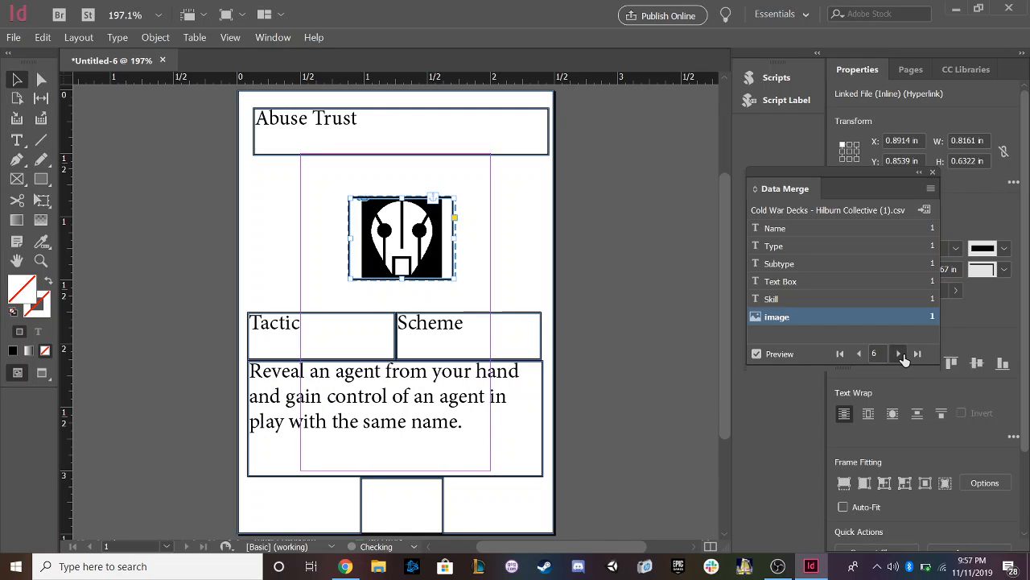
{"action": "left_click", "coordinate": [858, 355]}
{"action": "left_click", "coordinate": [861, 355]}
{"action": "left_click", "coordinate": [899, 356]}
{"action": "left_click", "coordinate": [900, 355]}
{"action": "left_click", "coordinate": [899, 354]}
{"action": "left_click", "coordinate": [899, 354]}
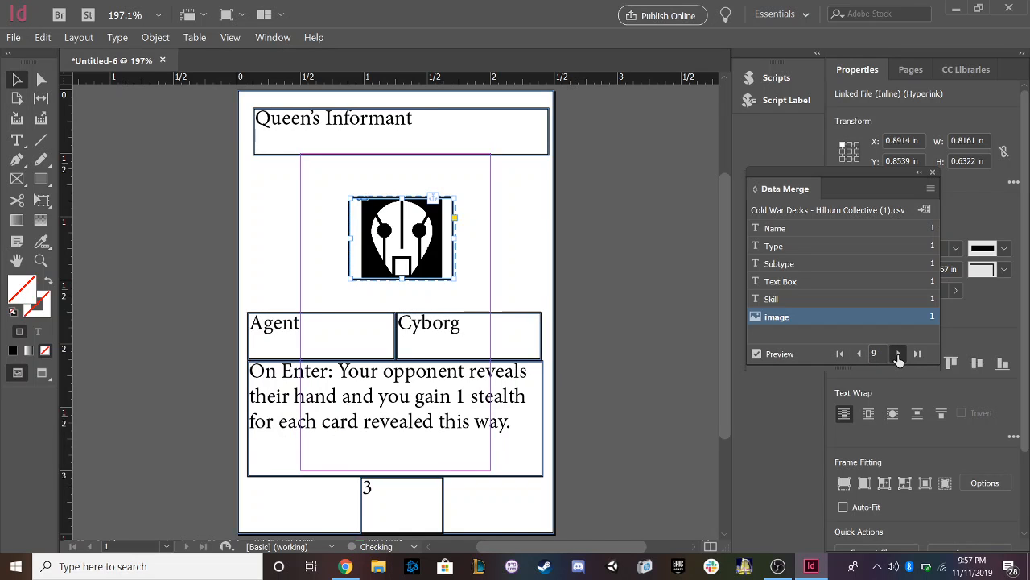
{"action": "left_click", "coordinate": [899, 355]}
{"action": "left_click", "coordinate": [899, 355]}
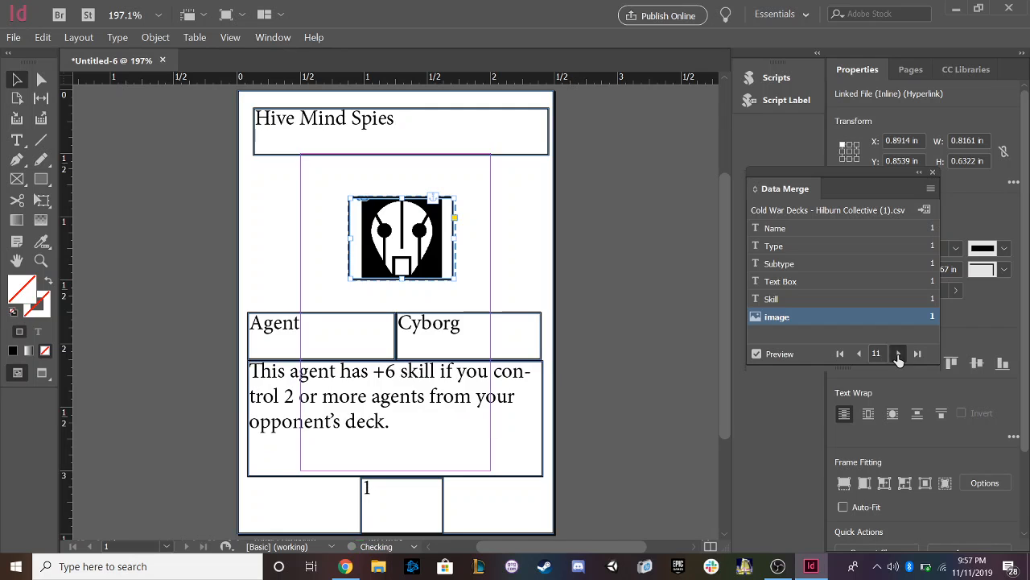
{"action": "left_click", "coordinate": [898, 355]}
{"action": "left_click", "coordinate": [898, 355]}
{"action": "left_click", "coordinate": [917, 354]}
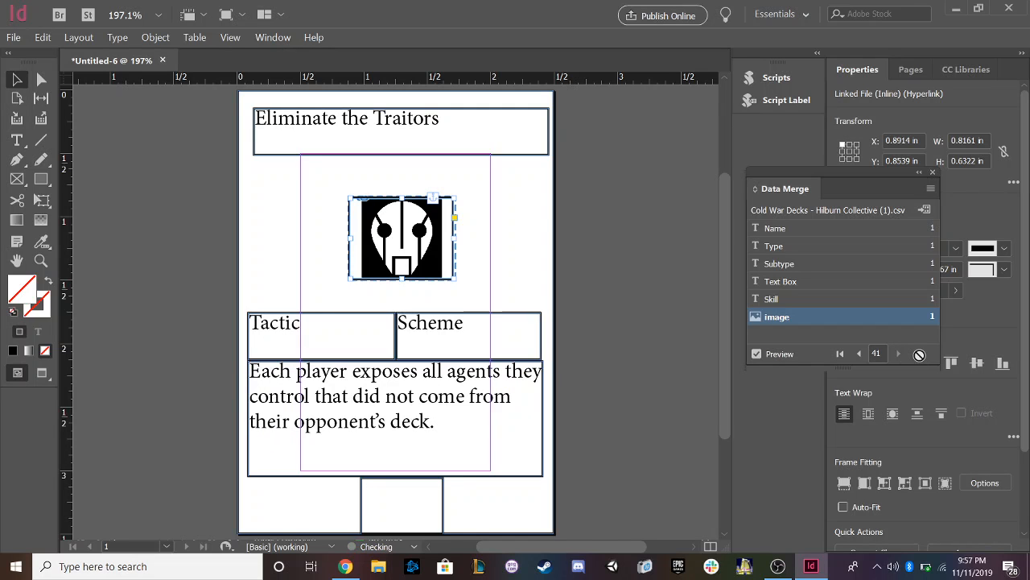
{"action": "left_click", "coordinate": [859, 354]}
{"action": "left_click", "coordinate": [858, 354]}
{"action": "left_click", "coordinate": [859, 354]}
{"action": "left_click", "coordinate": [858, 354]}
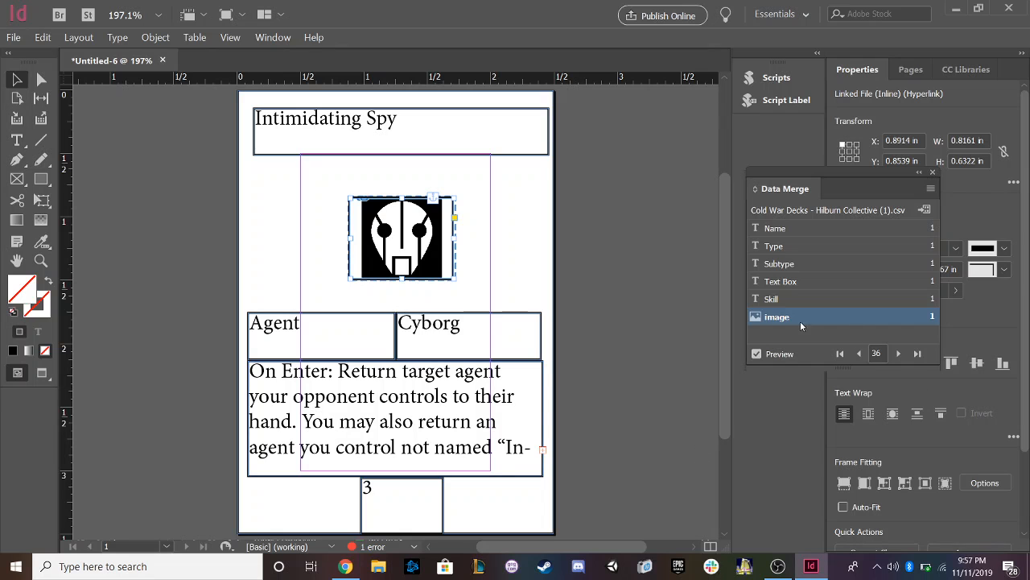
Step: Return to the field placeholders and move the Type and Subtype frames up to just below the image box, at Y about 1.5 in
{"action": "left_click", "coordinate": [757, 354]}
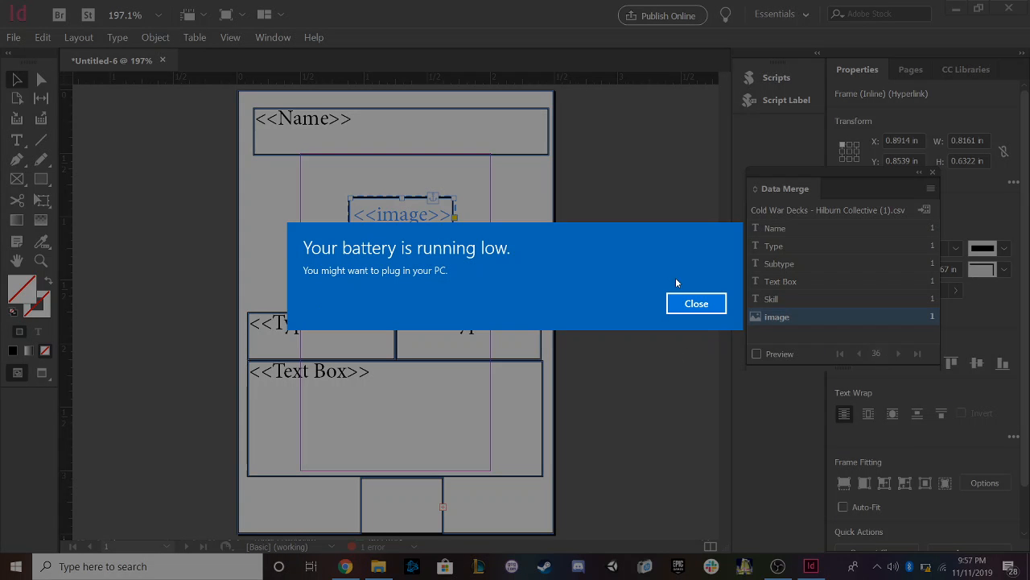
{"action": "left_click", "coordinate": [674, 304]}
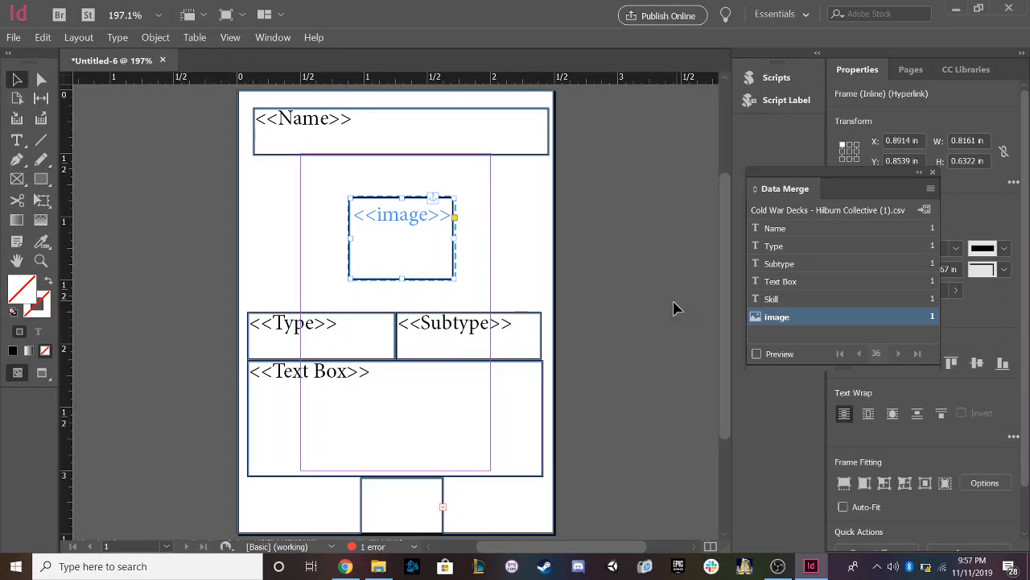
{"action": "left_click_drag", "start_coordinate": [337, 319], "coordinate": [330, 288]}
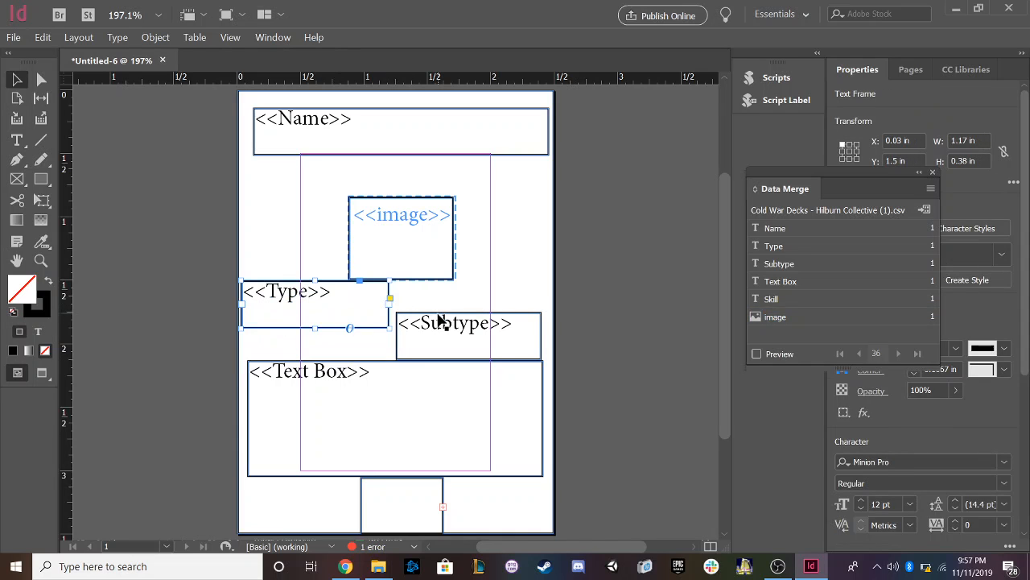
{"action": "left_click", "coordinate": [439, 320]}
{"action": "left_click_drag", "start_coordinate": [438, 319], "coordinate": [435, 290]}
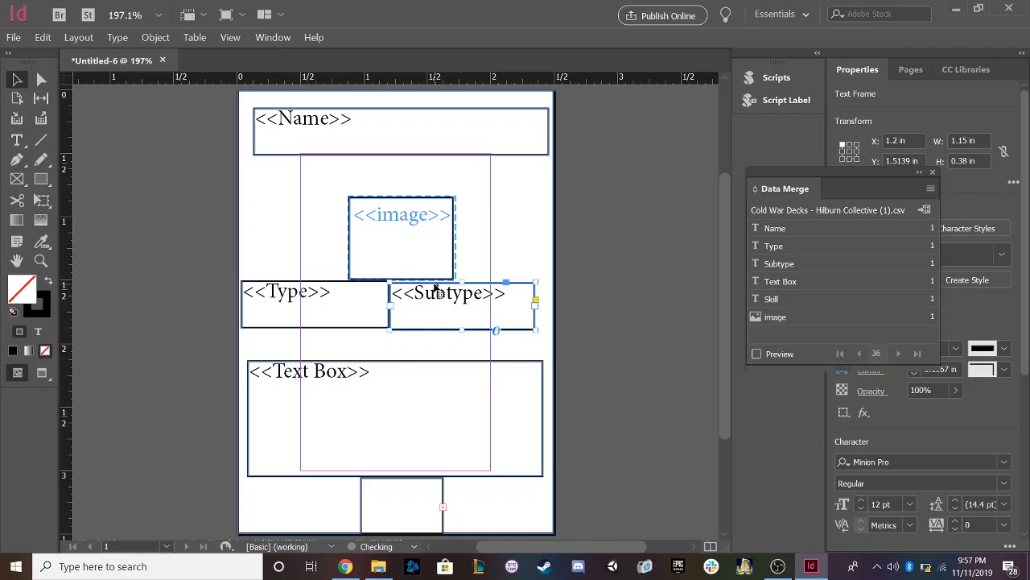
Step: Extend the Text Box frame upward to about 1.16 in high and shorten the Subtype frame to about 0.35 in high
{"action": "left_click", "coordinate": [398, 361]}
{"action": "left_click_drag", "start_coordinate": [398, 361], "coordinate": [398, 330]}
{"action": "left_click", "coordinate": [440, 321]}
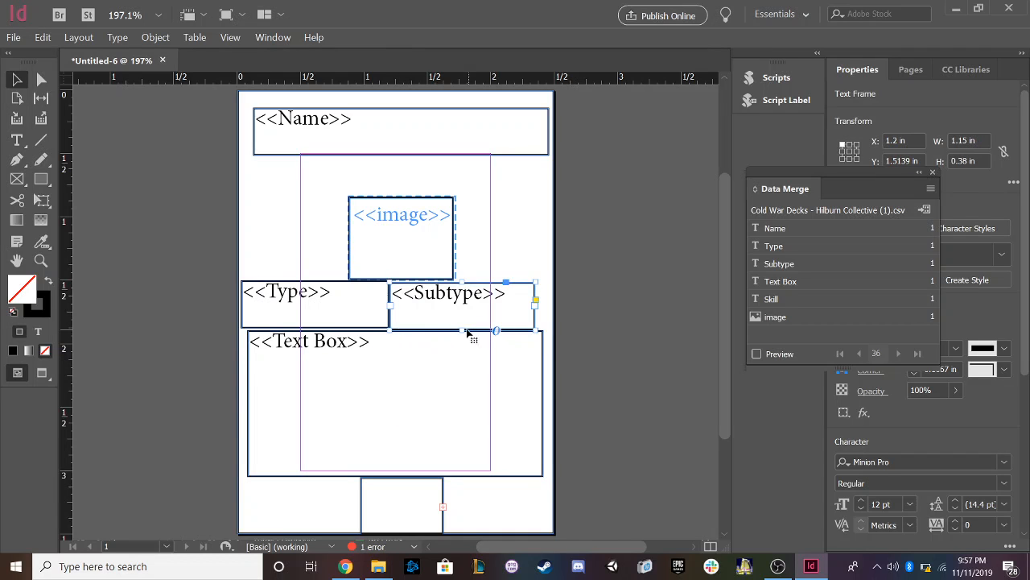
{"action": "left_click_drag", "start_coordinate": [463, 330], "coordinate": [462, 326]}
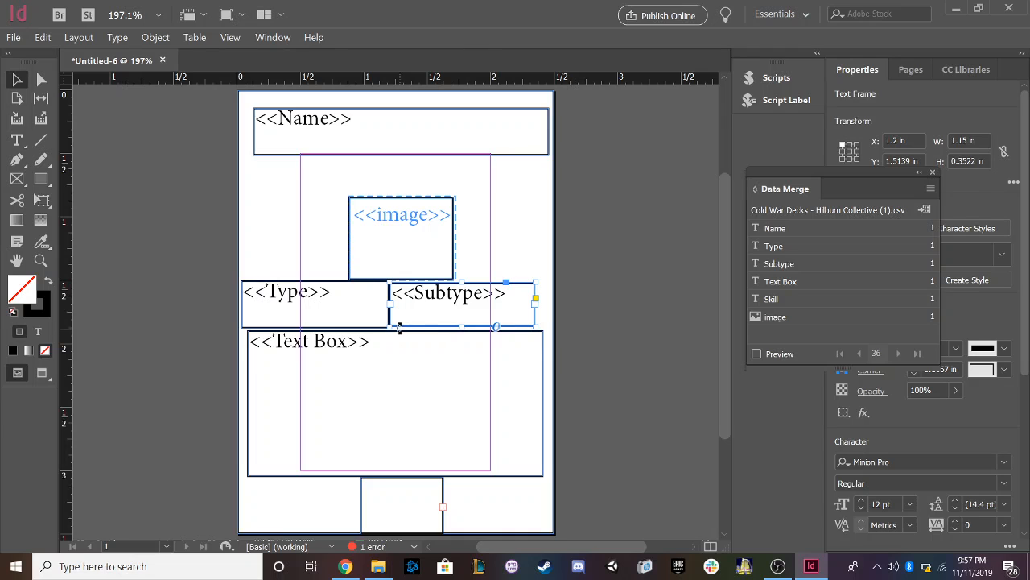
{"action": "left_click", "coordinate": [377, 343]}
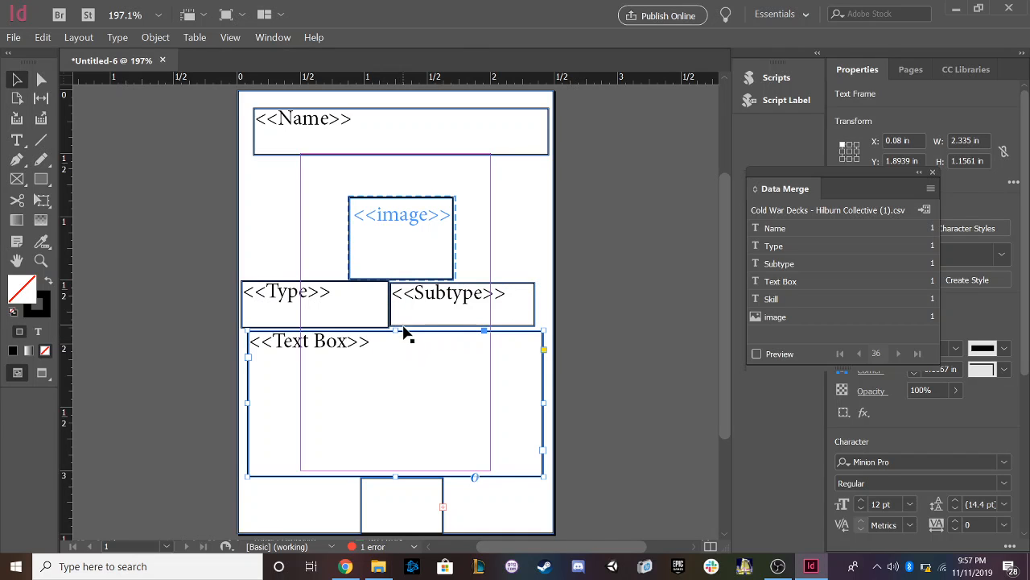
Step: Preview the merged data and browse around records 34 to 37 to examine how the card text fits, then return to the field placeholders
{"action": "left_click", "coordinate": [757, 354]}
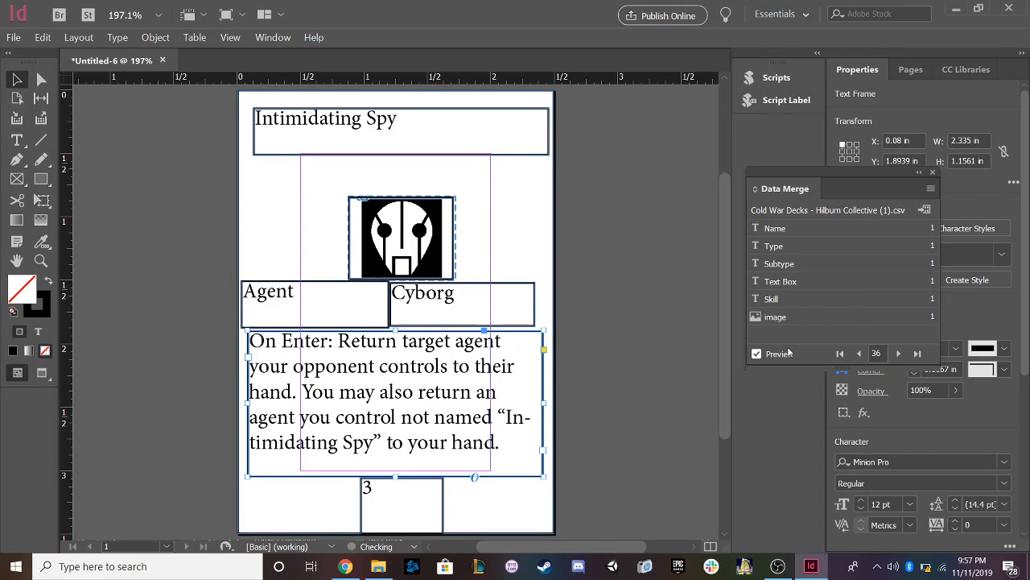
{"action": "left_click", "coordinate": [859, 353]}
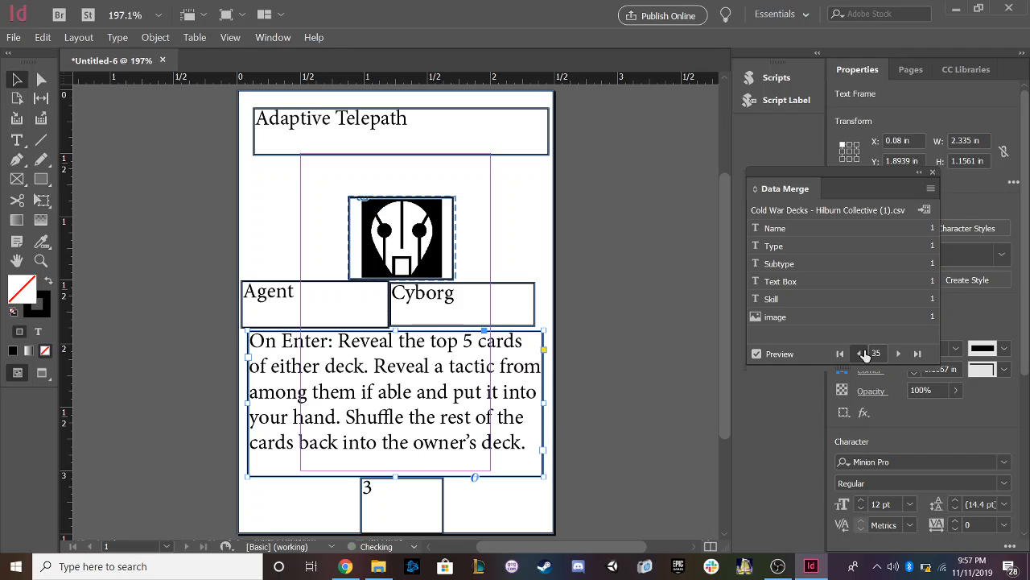
{"action": "left_click", "coordinate": [900, 354]}
{"action": "left_click", "coordinate": [899, 354]}
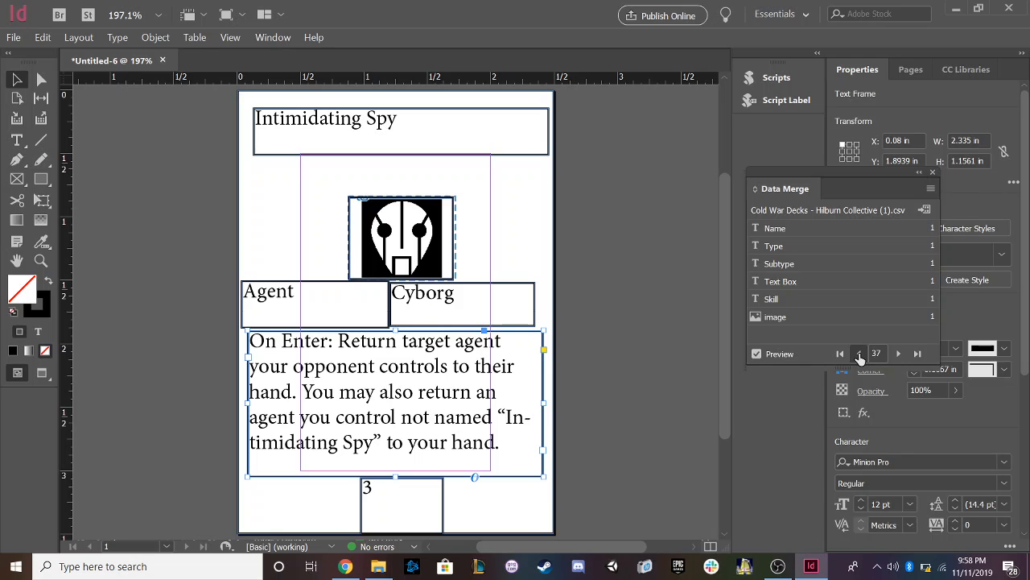
{"action": "left_click", "coordinate": [766, 357]}
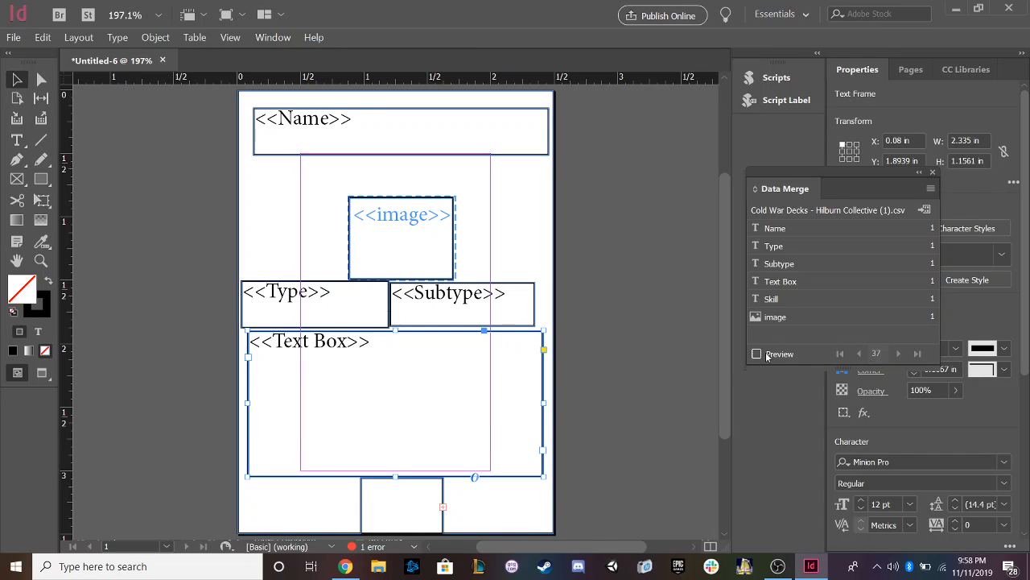
{"action": "left_click", "coordinate": [767, 357]}
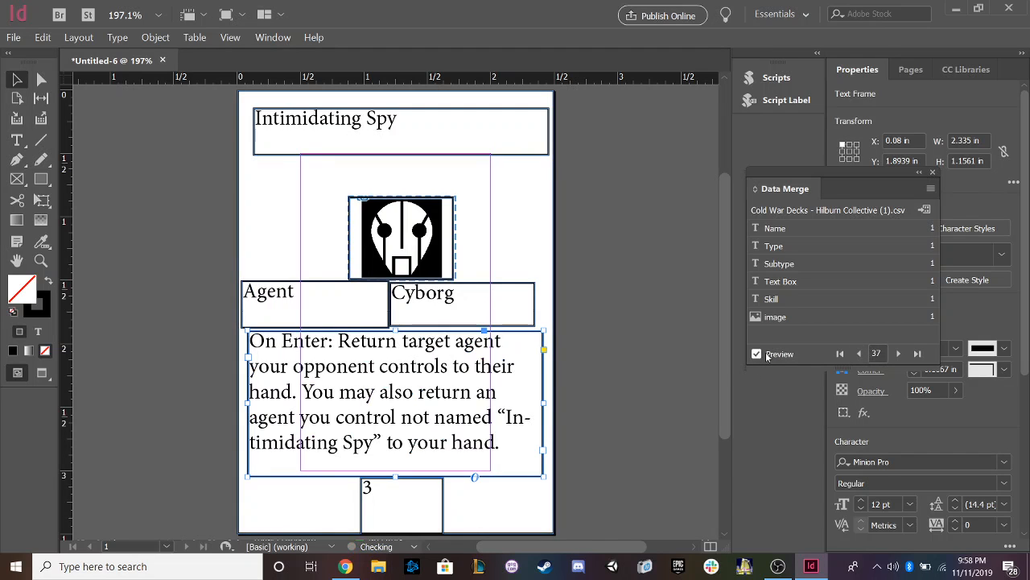
{"action": "left_click", "coordinate": [862, 354]}
{"action": "left_click", "coordinate": [862, 353]}
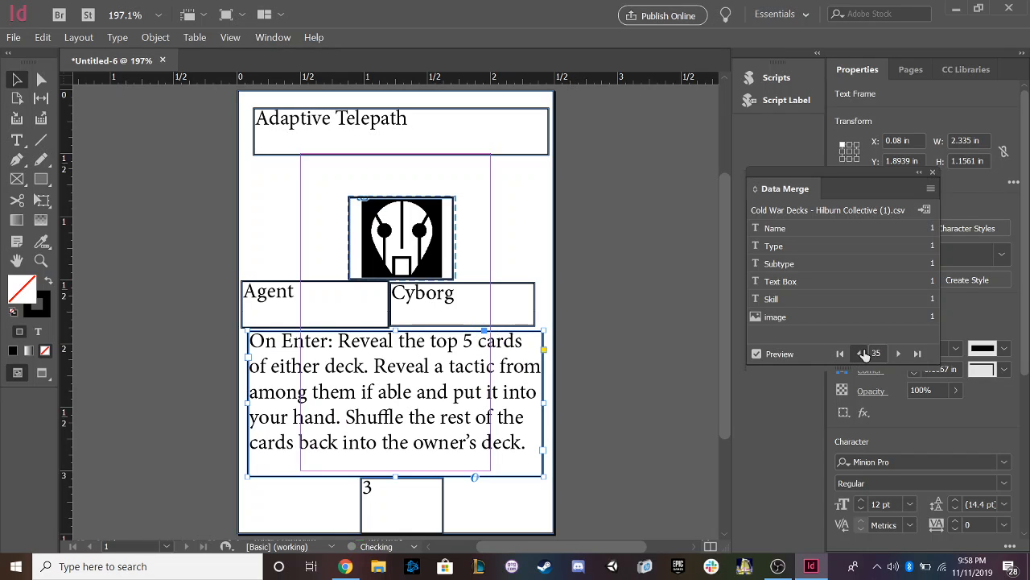
{"action": "left_click", "coordinate": [862, 353]}
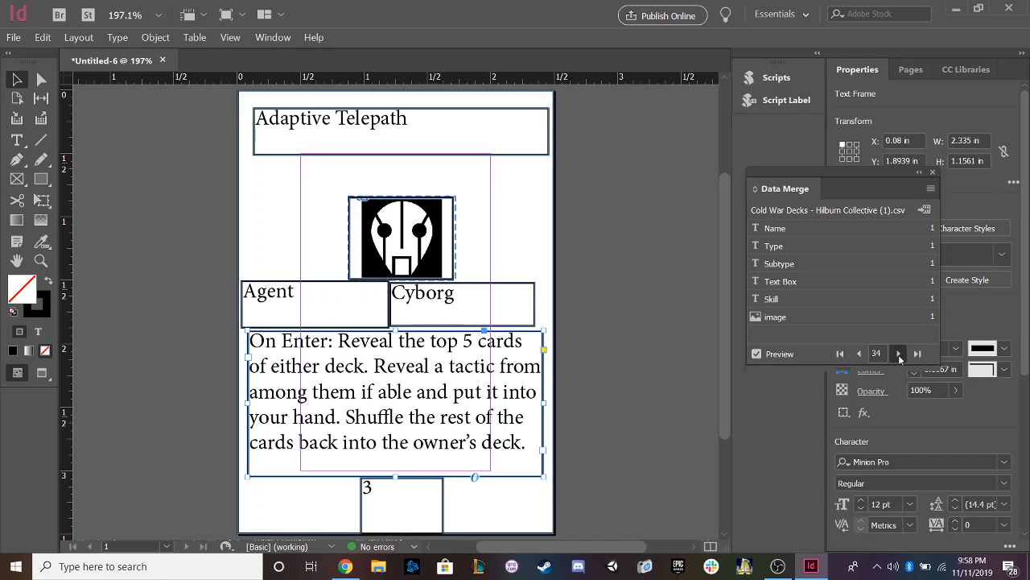
{"action": "left_click", "coordinate": [898, 354]}
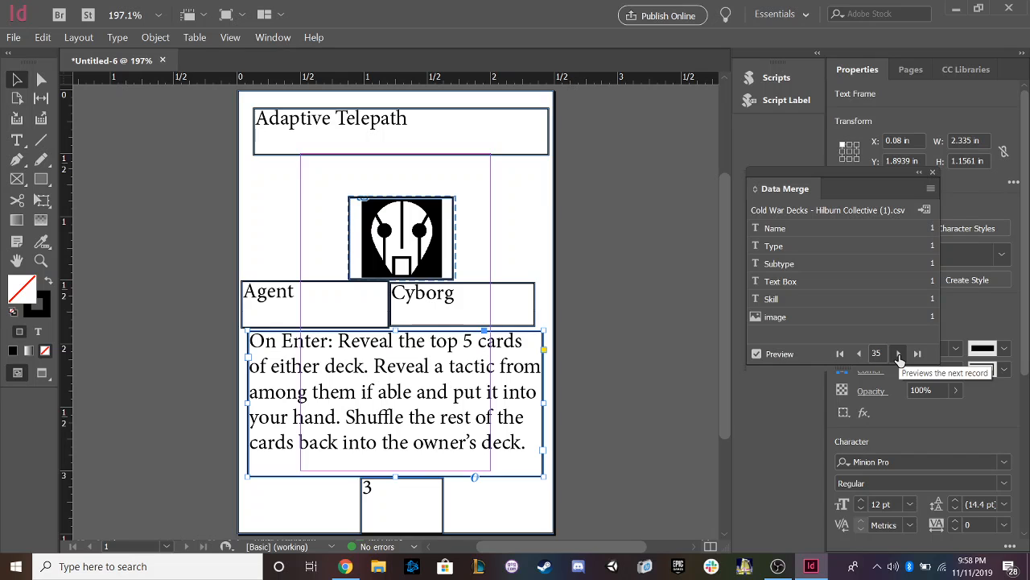
{"action": "left_click", "coordinate": [757, 355]}
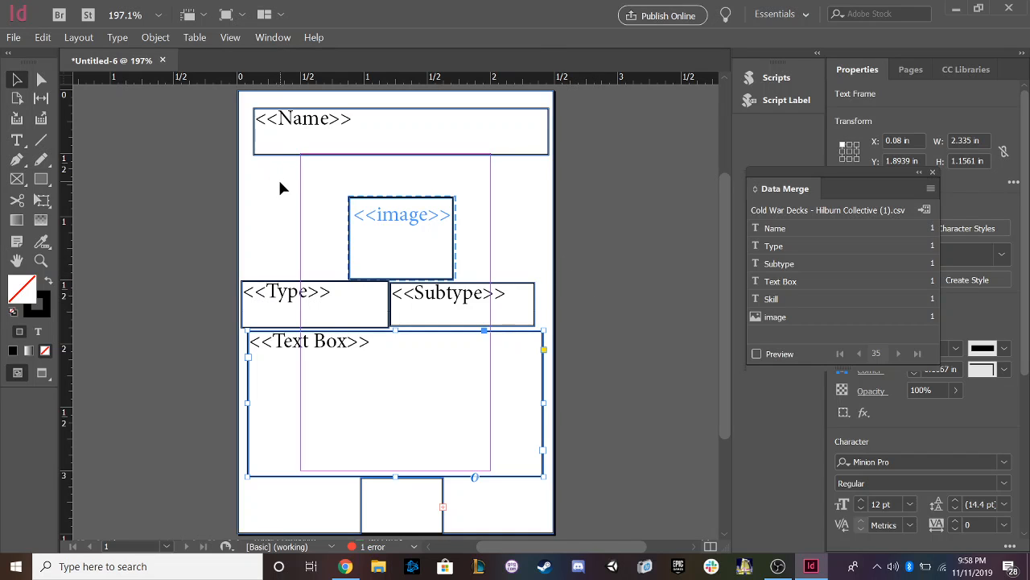
Step: Copy all the card's frames and create a new single-page document 8.5 in wide and 11 in high
{"action": "key", "text": "ctrl+a"}
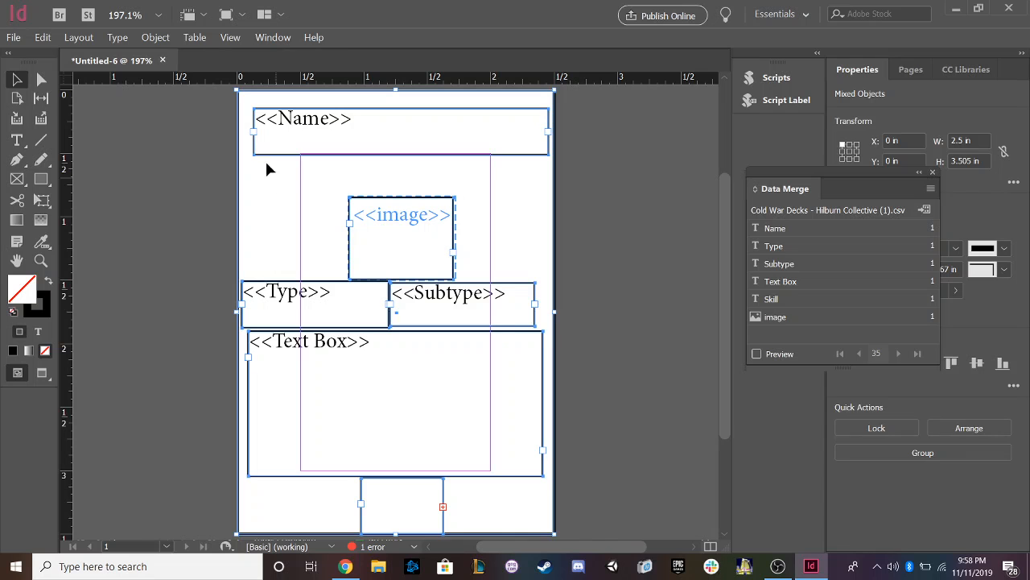
{"action": "left_click", "coordinate": [14, 37]}
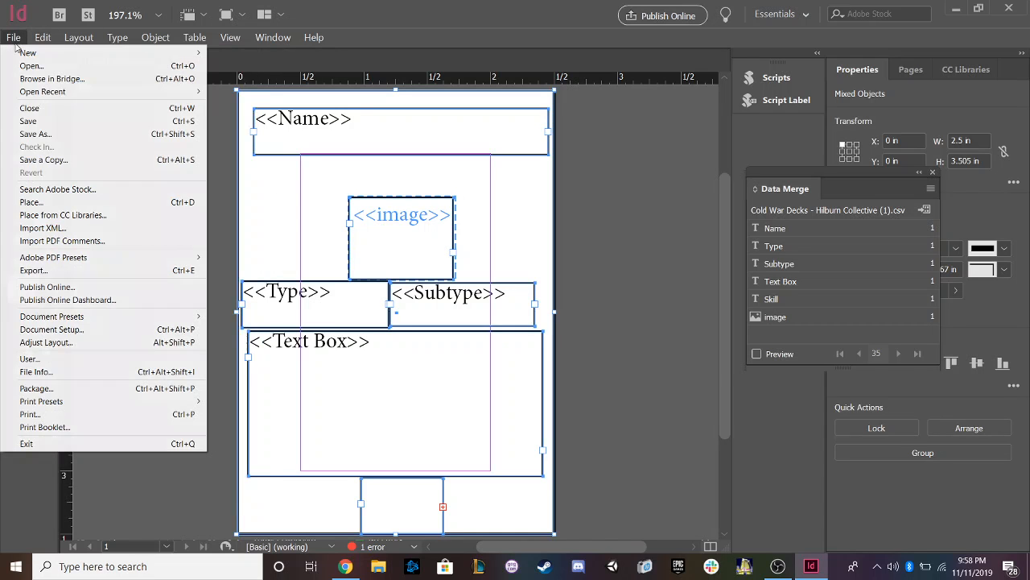
{"action": "left_click", "coordinate": [224, 60]}
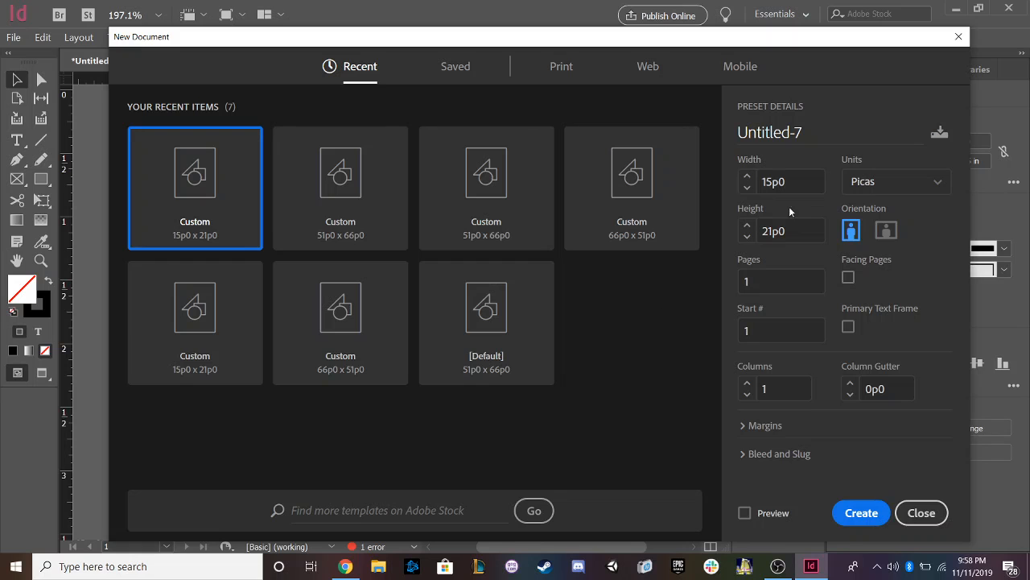
{"action": "left_click", "coordinate": [785, 182]}
{"action": "left_click", "coordinate": [901, 182]}
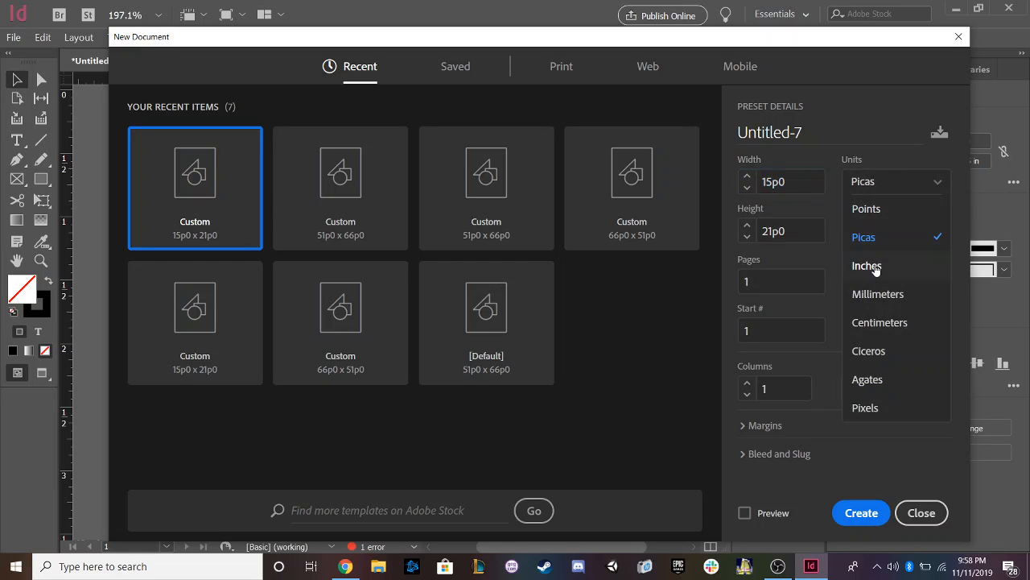
{"action": "left_click", "coordinate": [875, 267]}
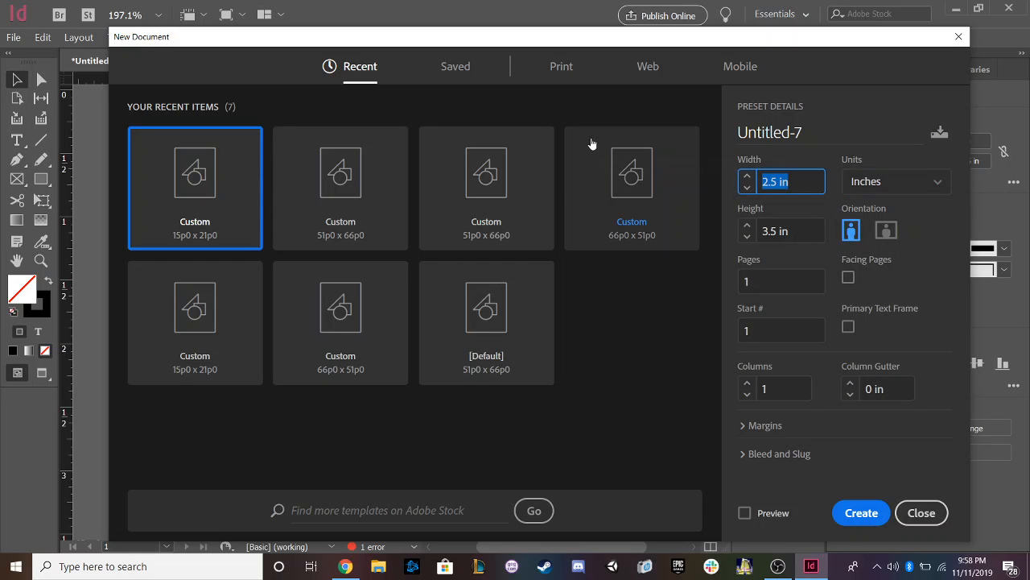
{"action": "type", "text": "8"}
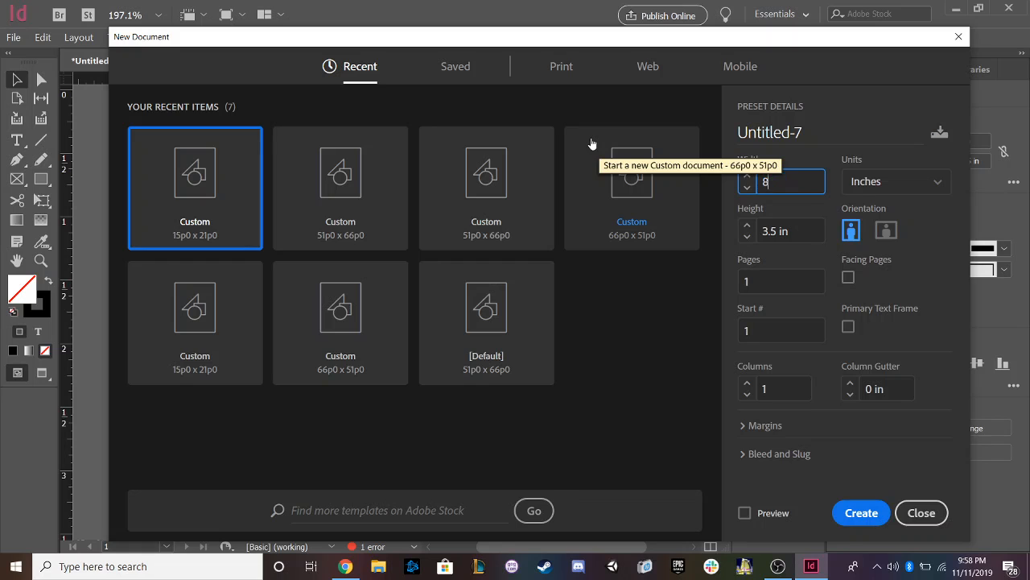
{"action": "type", "text": ".5"}
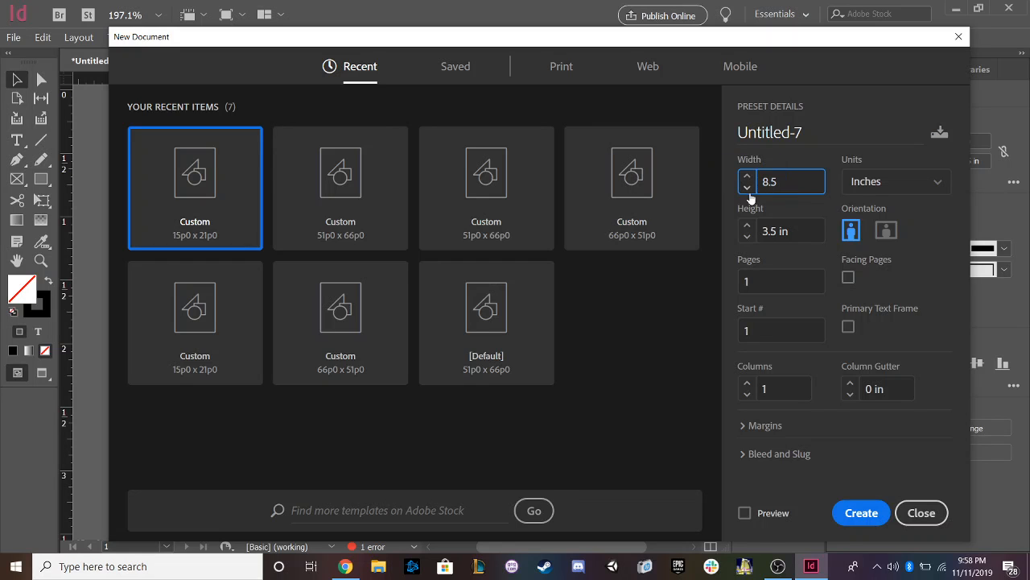
{"action": "key", "text": "Tab"}
{"action": "type", "text": "11"}
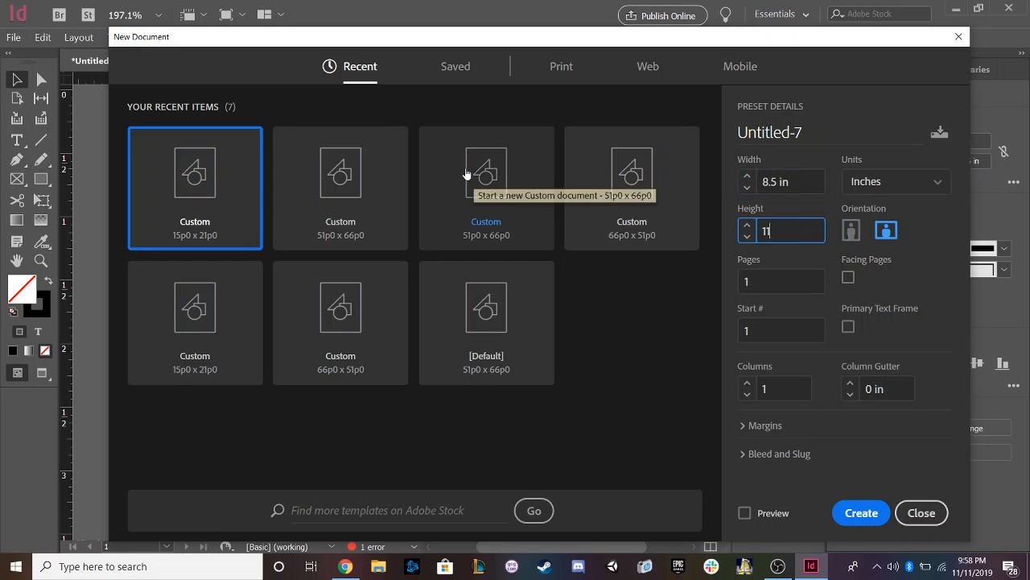
{"action": "key", "text": "shift+Tab"}
{"action": "left_click", "coordinate": [855, 509]}
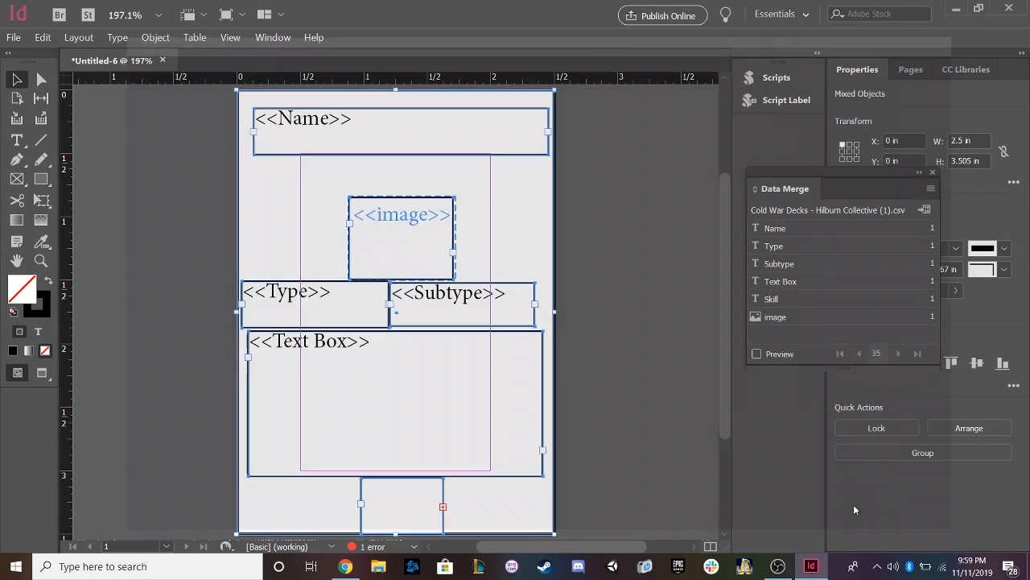
Step: Paste the card frames onto the new page and select Cold War Decks - Hilburn Collective (1) as its data source
{"action": "key", "text": "ctrl+v"}
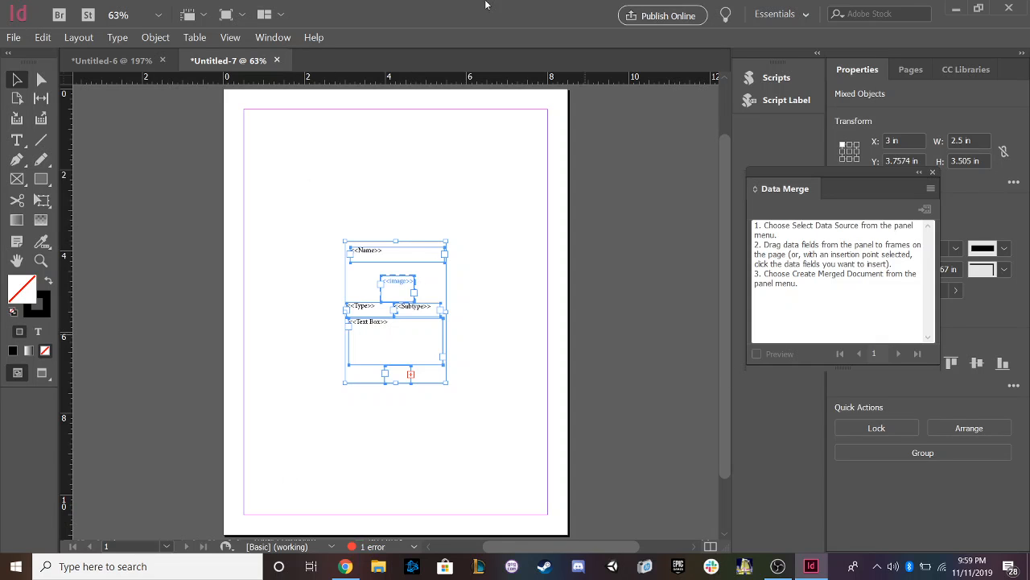
{"action": "left_click", "coordinate": [927, 187]}
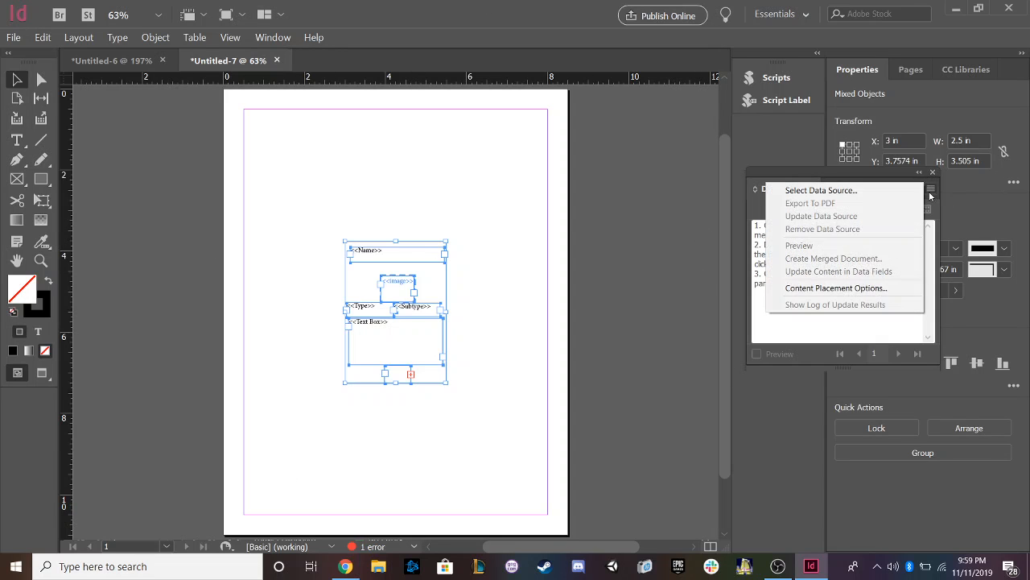
{"action": "left_click", "coordinate": [840, 191]}
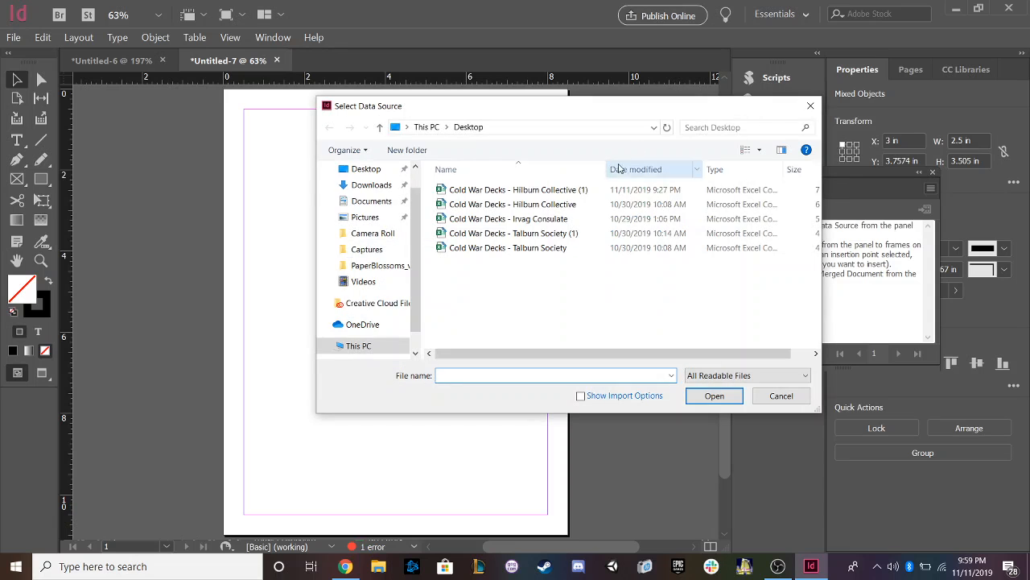
{"action": "left_click", "coordinate": [582, 191]}
{"action": "left_click", "coordinate": [712, 398]}
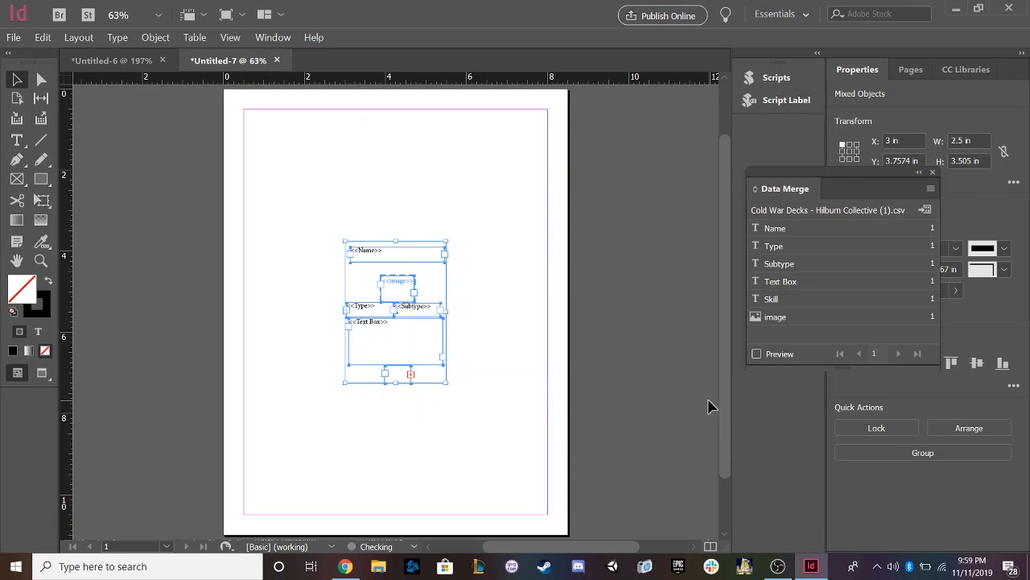
Step: Preview the merged data on the letter-size page and browse the records through to the last one
{"action": "left_click", "coordinate": [774, 357]}
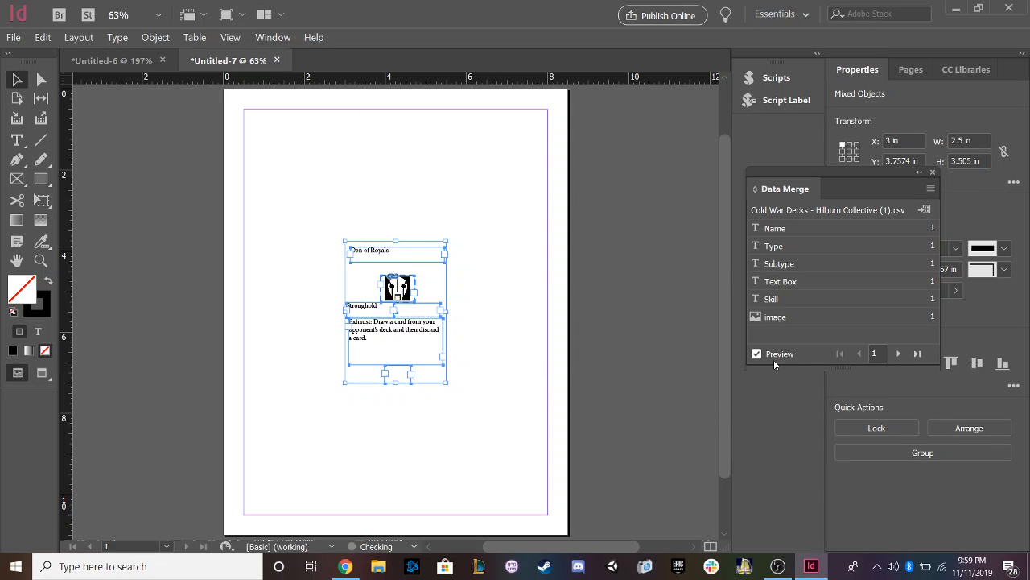
{"action": "left_click", "coordinate": [884, 354]}
{"action": "double_click", "coordinate": [900, 354]}
{"action": "left_click", "coordinate": [899, 354]}
{"action": "left_click", "coordinate": [899, 355]}
{"action": "left_click", "coordinate": [900, 354]}
{"action": "left_click", "coordinate": [900, 354]}
{"action": "left_click", "coordinate": [900, 355]}
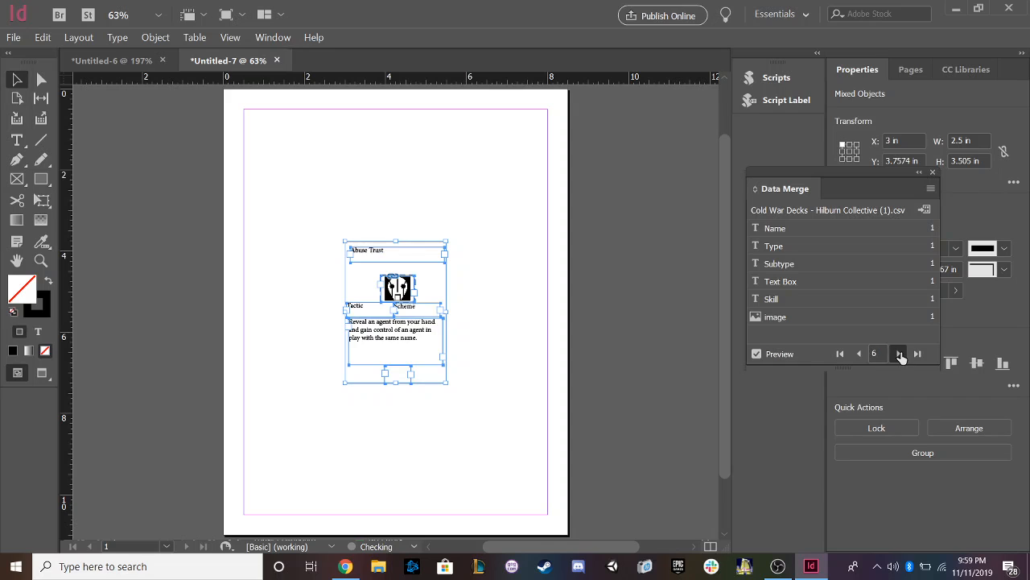
{"action": "left_click", "coordinate": [900, 354]}
{"action": "left_click", "coordinate": [901, 354]}
{"action": "left_click", "coordinate": [901, 354]}
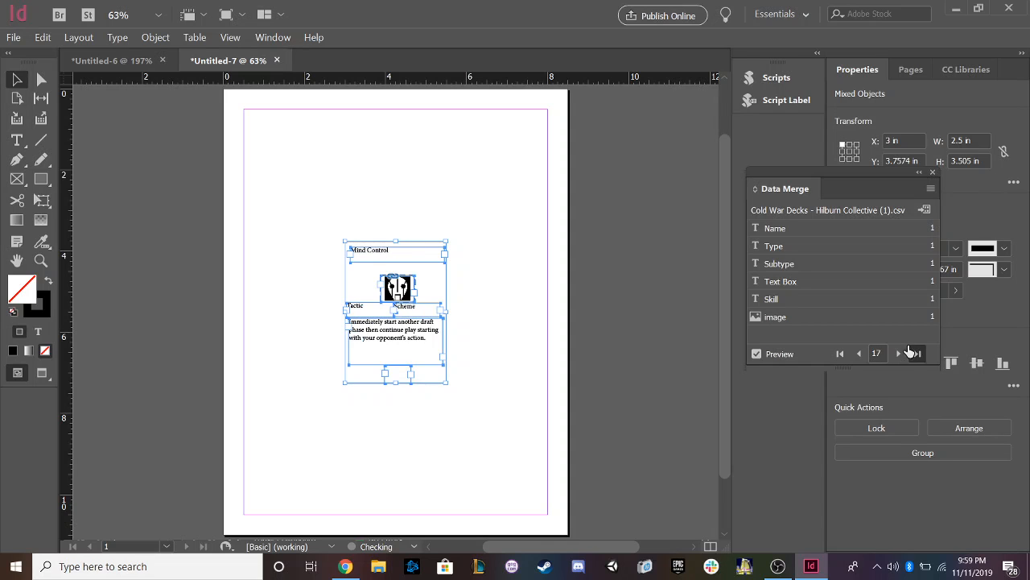
{"action": "left_click", "coordinate": [912, 350]}
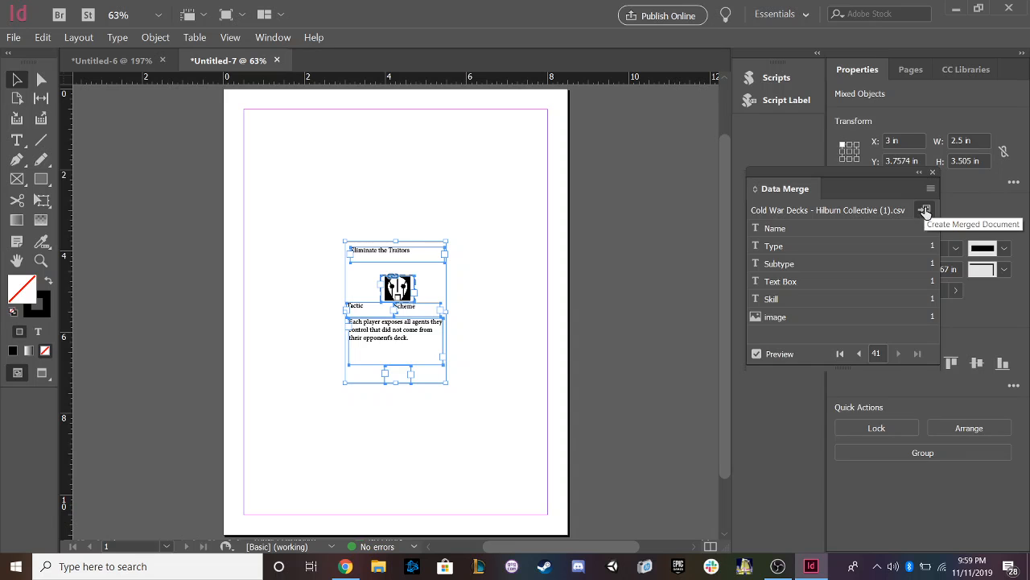
Step: Start creating a merged document from all records, with Multiple Records per document page
{"action": "left_click", "coordinate": [925, 210]}
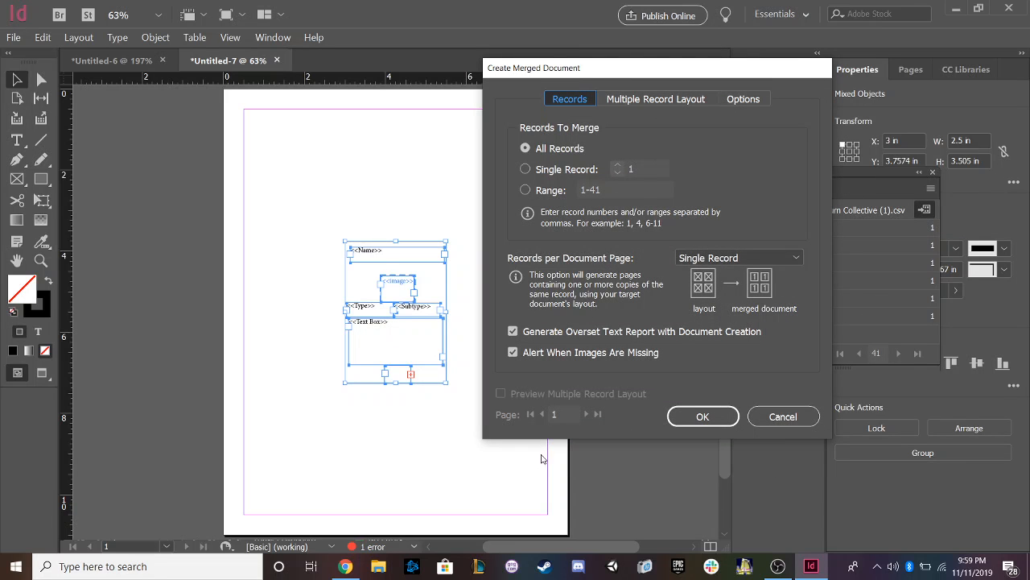
{"action": "left_click", "coordinate": [710, 257]}
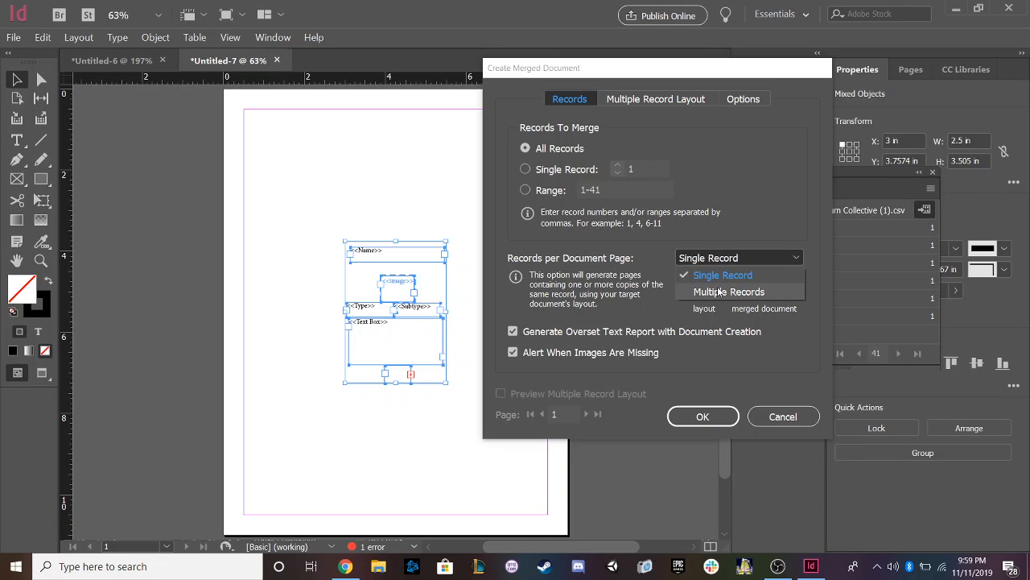
{"action": "left_click", "coordinate": [719, 291]}
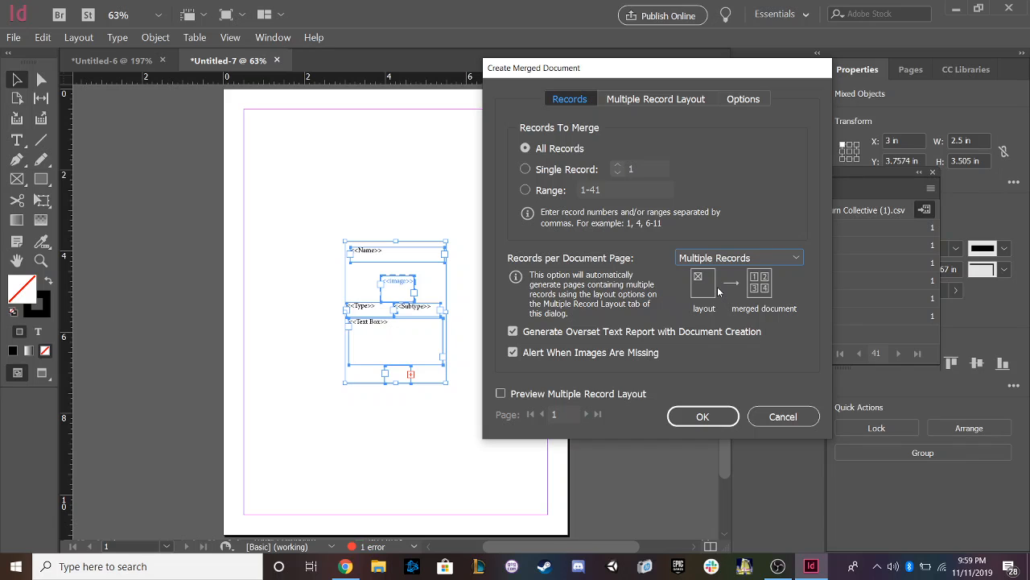
Step: Set all four margins of the multiple record layout to 0.2 in
{"action": "left_click", "coordinate": [659, 98]}
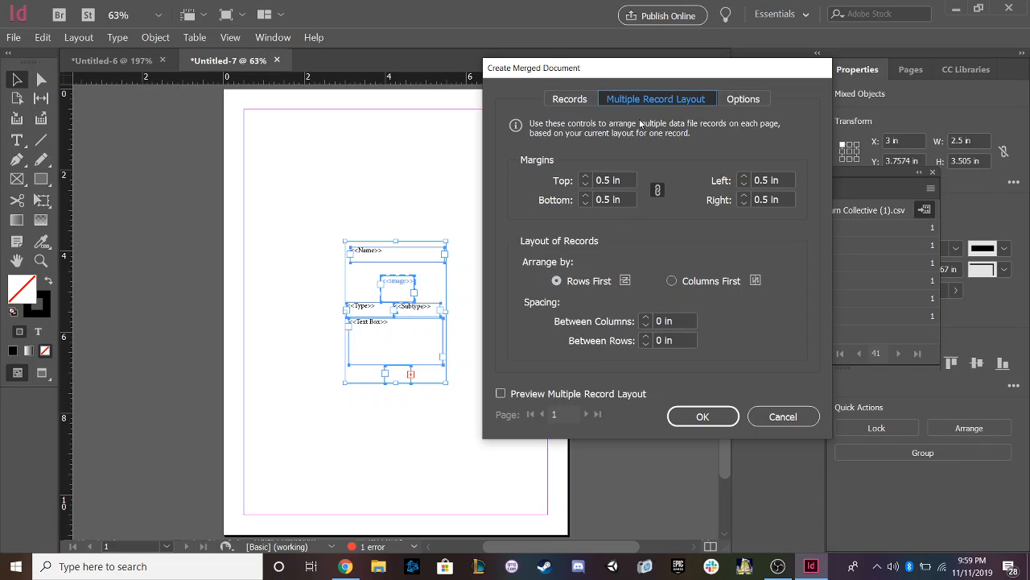
{"action": "left_click", "coordinate": [612, 179]}
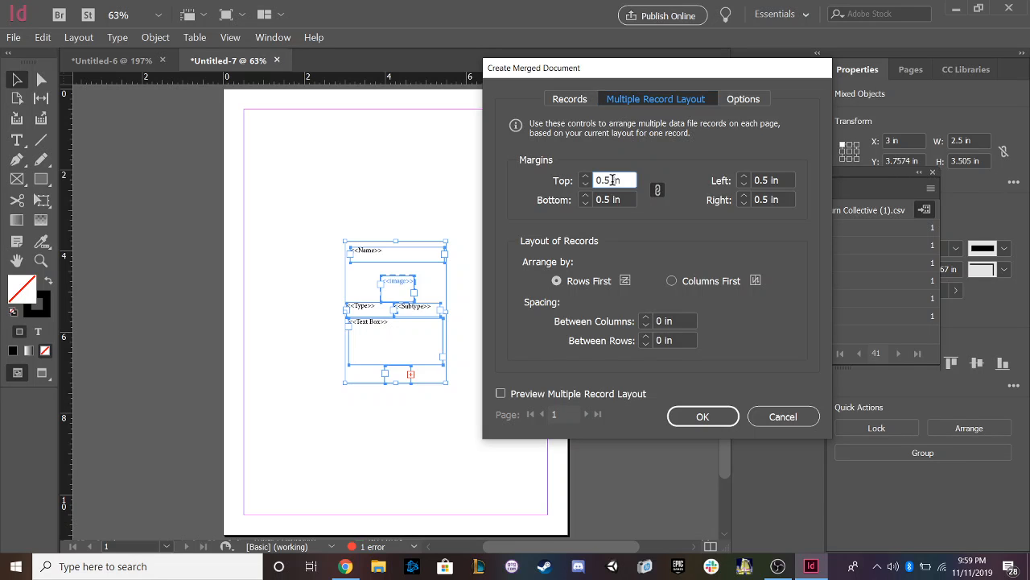
{"action": "key", "text": "BackSpace"}
{"action": "type", "text": "2"}
{"action": "left_click", "coordinate": [769, 199]}
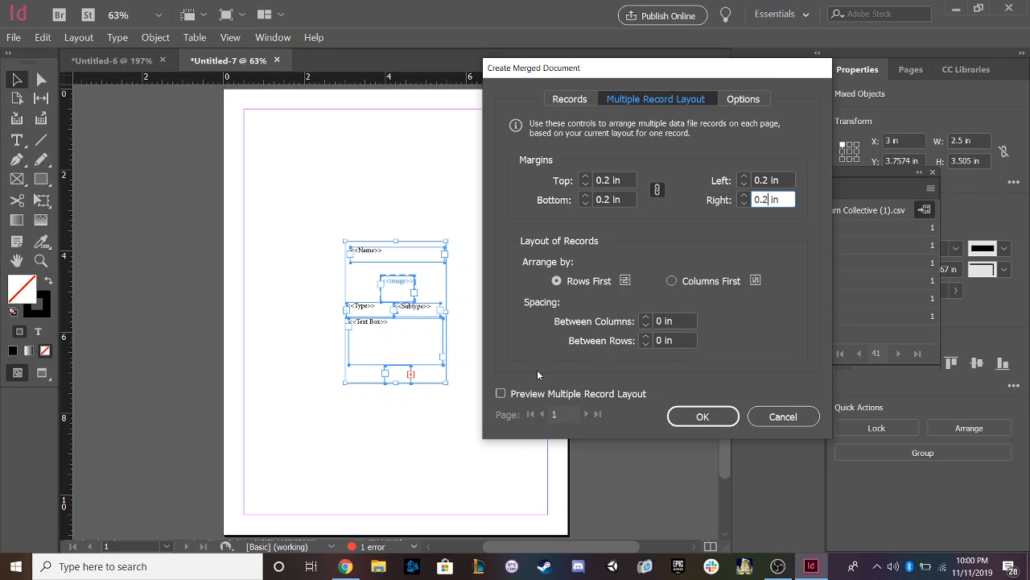
Step: Preview the multiple record layout and browse its pages up to page 4 to examine the card grid
{"action": "left_click", "coordinate": [501, 392]}
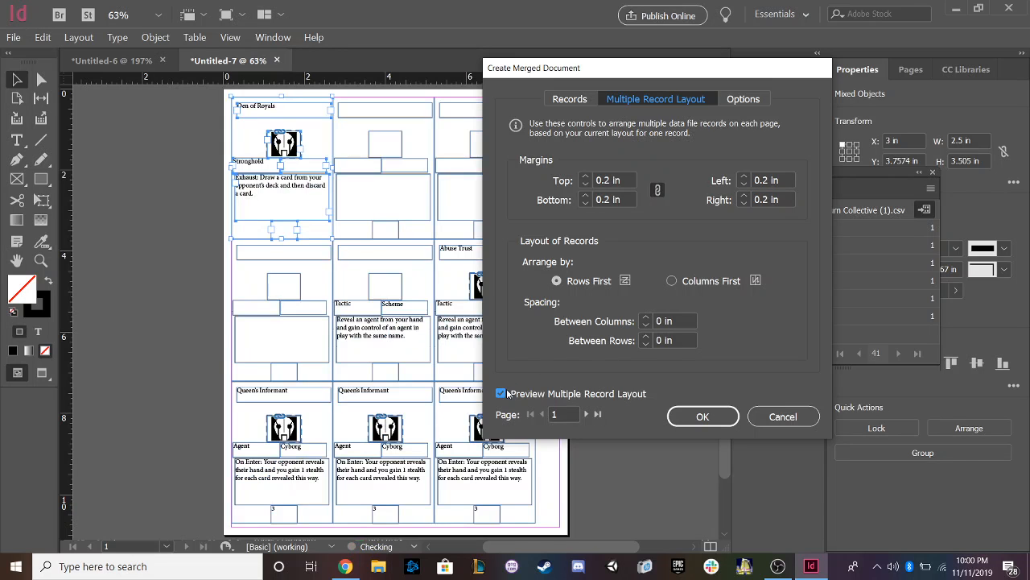
{"action": "left_click_drag", "start_coordinate": [643, 74], "coordinate": [809, 46]}
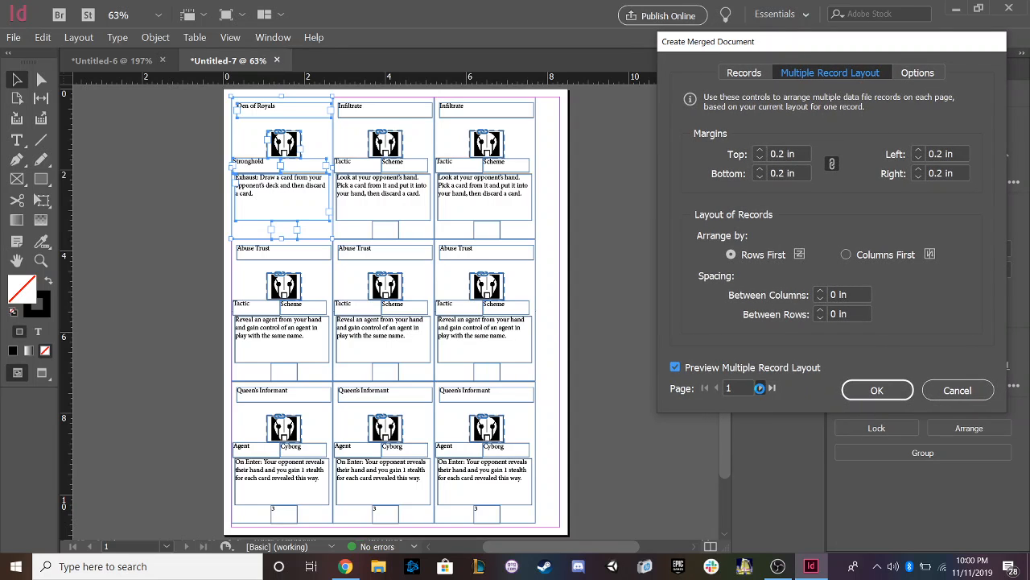
{"action": "left_click", "coordinate": [759, 388]}
{"action": "left_click", "coordinate": [759, 388]}
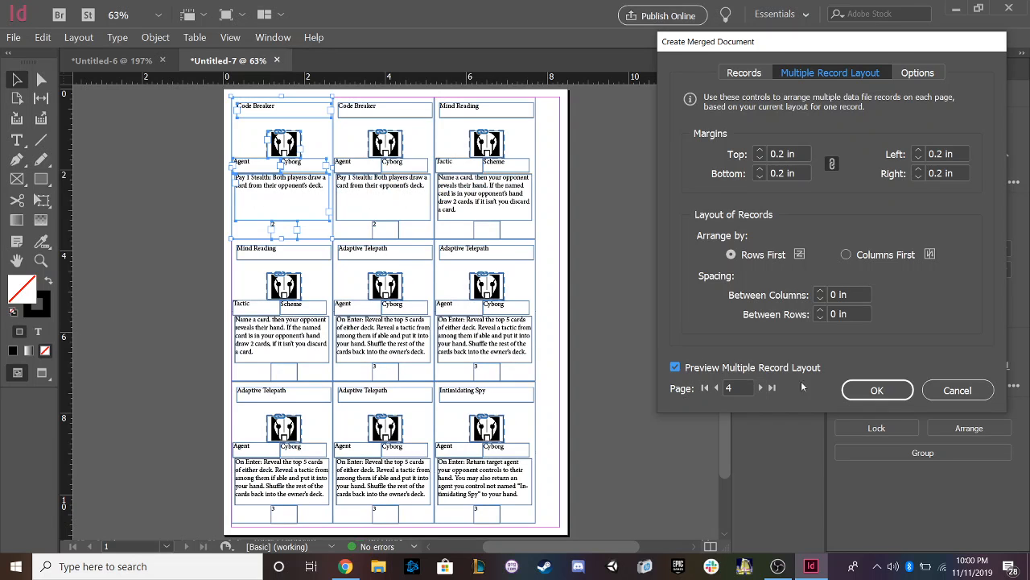
Step: Generate the merged card document and export it to the Documents folder as example2.pdf with the High Quality Print preset
{"action": "left_click", "coordinate": [879, 390]}
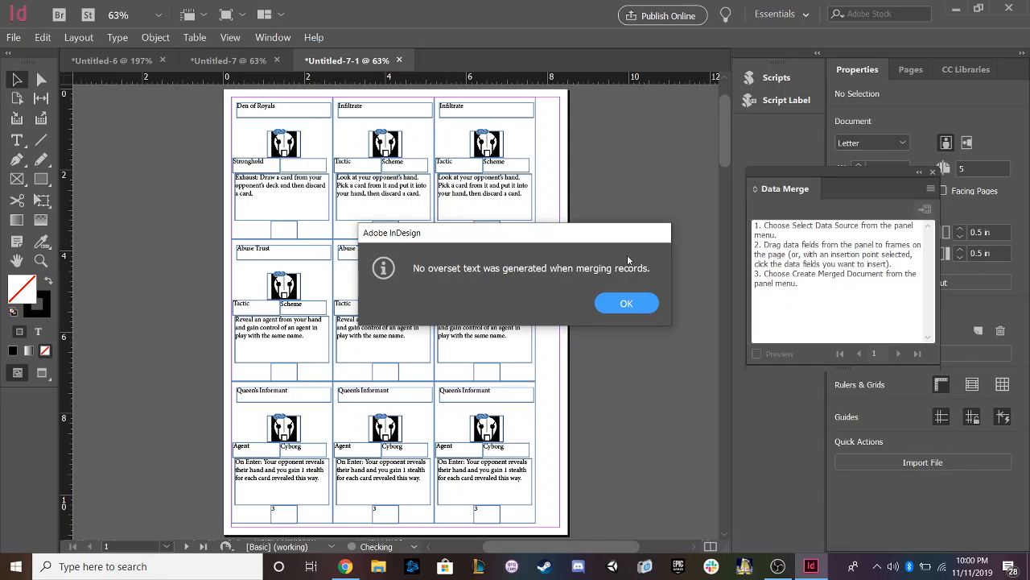
{"action": "left_click", "coordinate": [624, 303]}
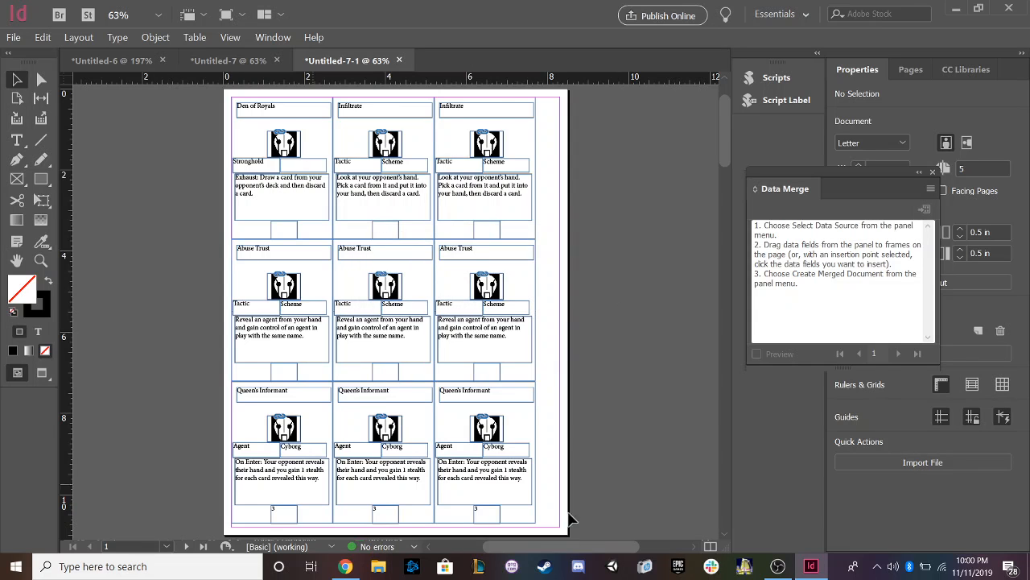
{"action": "left_click", "coordinate": [14, 38]}
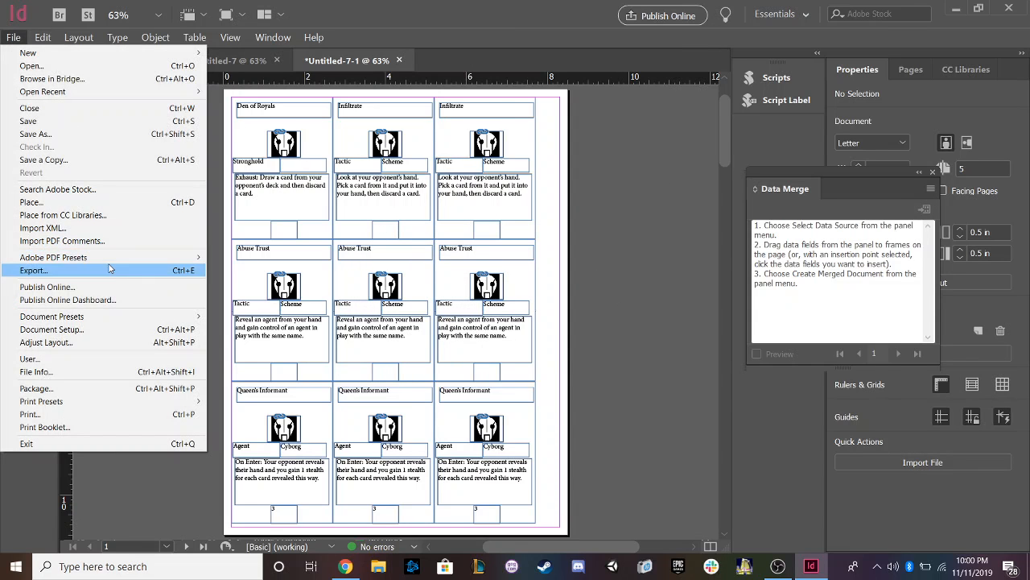
{"action": "left_click", "coordinate": [110, 269]}
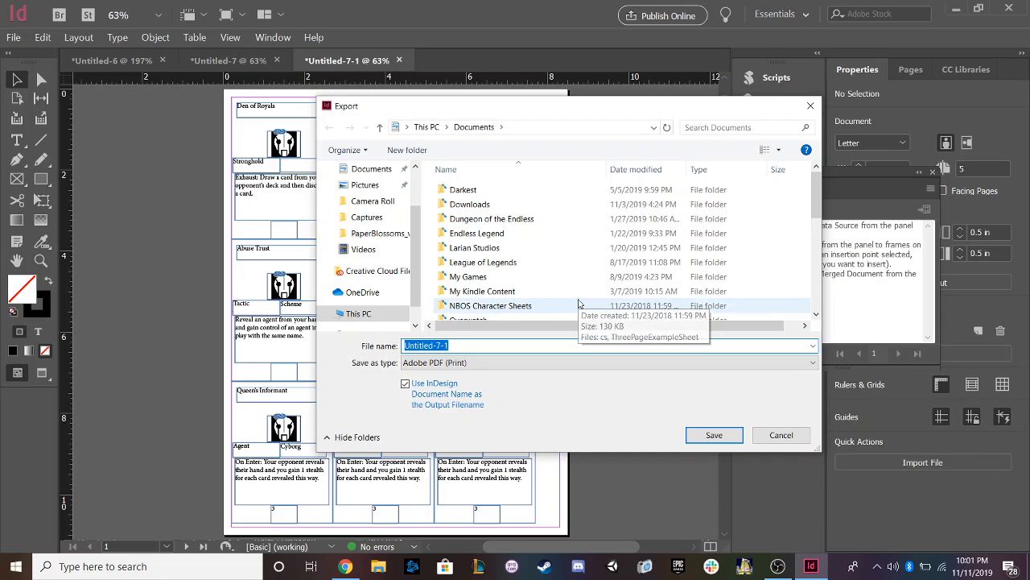
{"action": "type", "text": "example"}
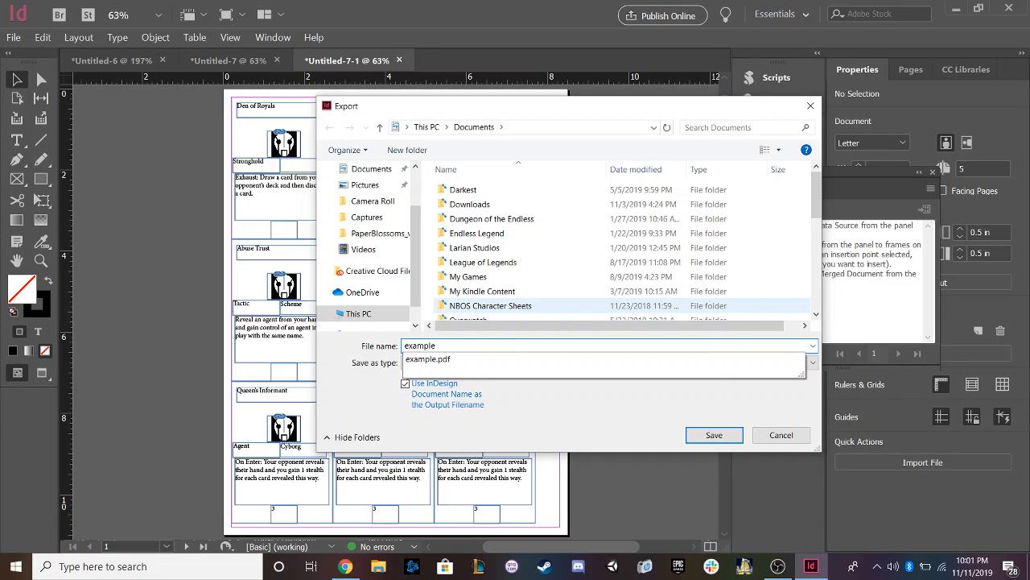
{"action": "type", "text": "2"}
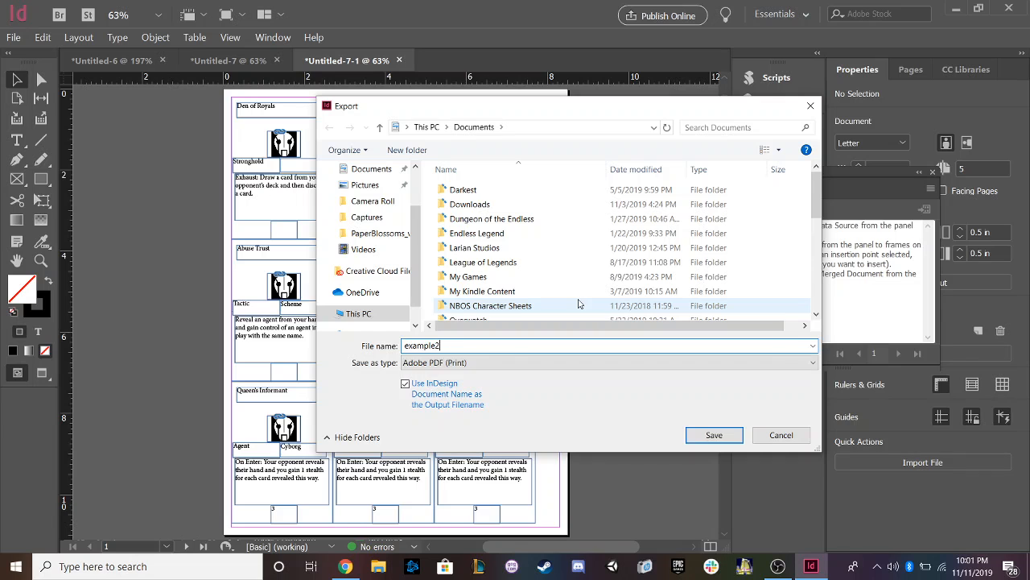
{"action": "type", "text": ".pdf"}
{"action": "left_click", "coordinate": [712, 435]}
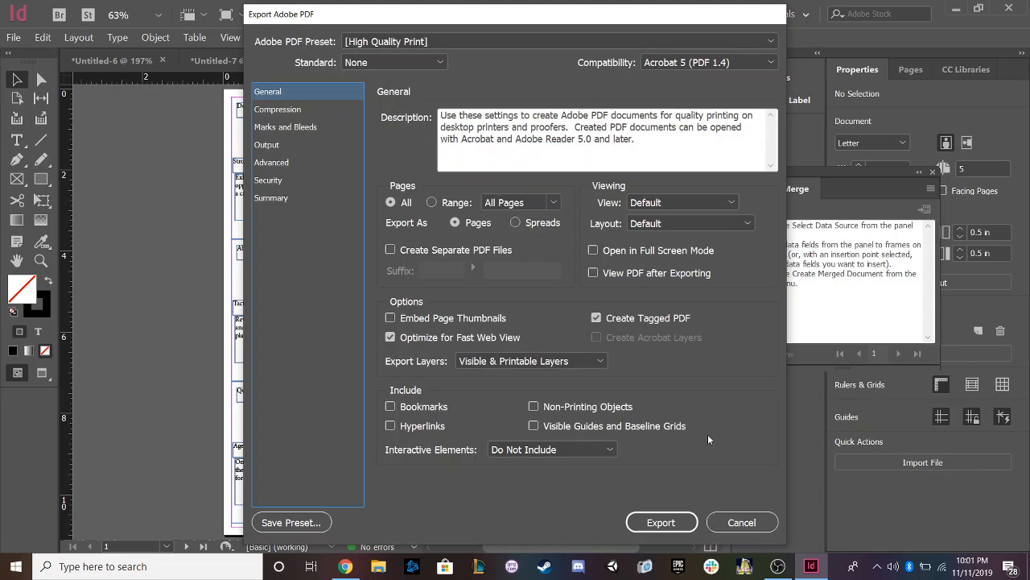
{"action": "left_click", "coordinate": [644, 528]}
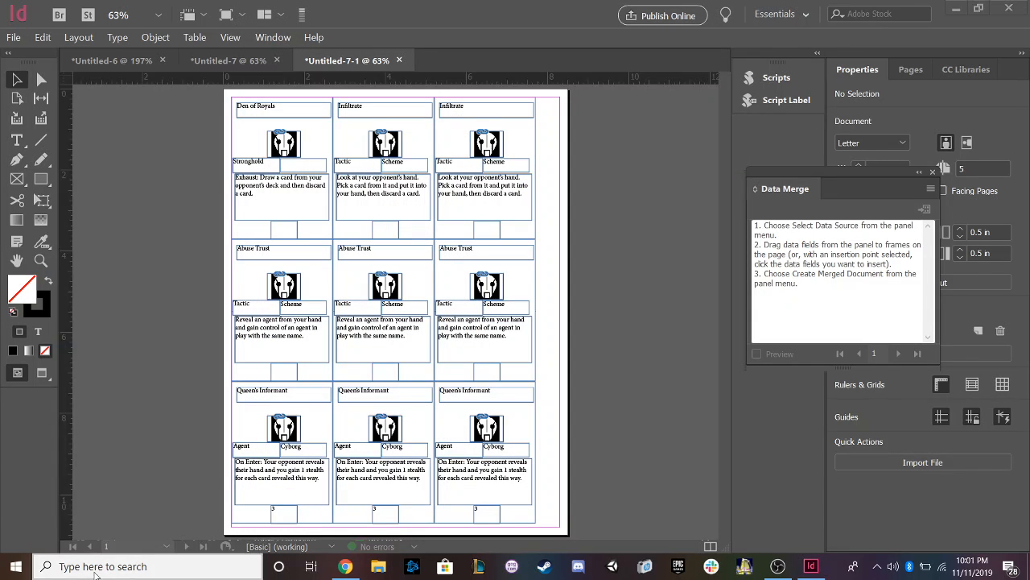
Step: Find the exported example2 PDF through the Windows search and open it in the browser
{"action": "left_click", "coordinate": [95, 567]}
{"action": "type", "text": "example2"}
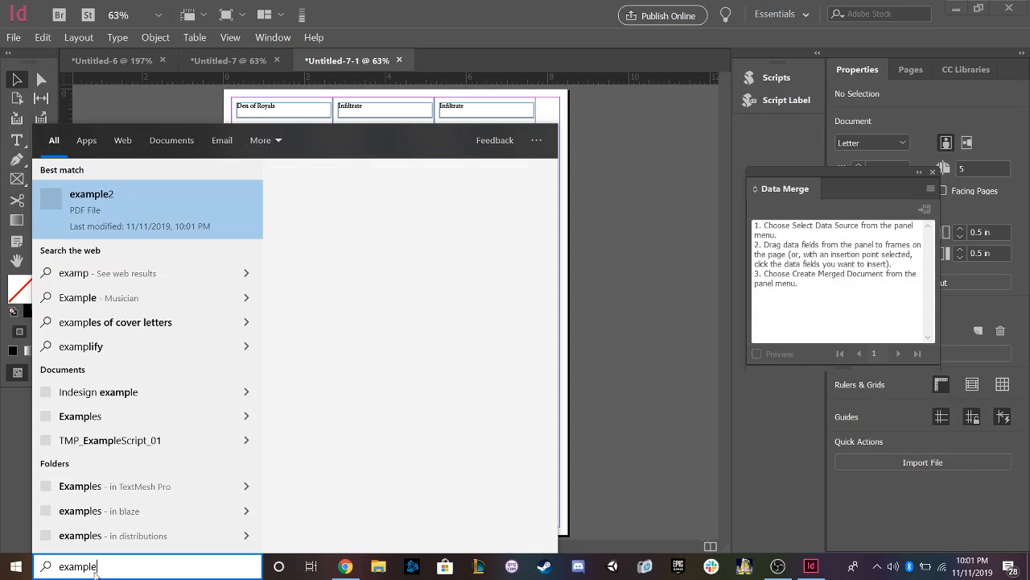
{"action": "left_click", "coordinate": [133, 220]}
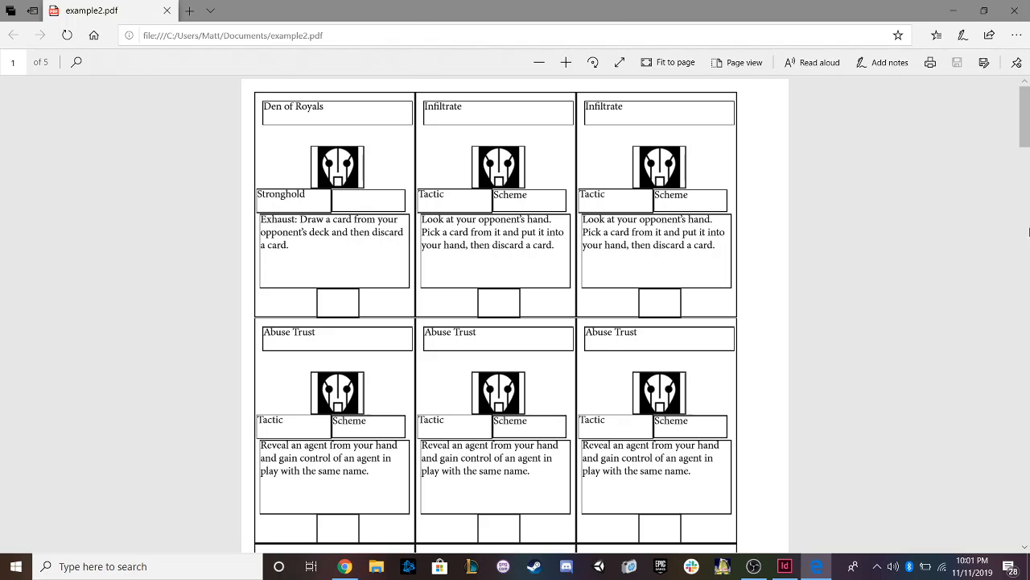
Step: Examine the PDF's print preview through page 3, then close it without printing
{"action": "left_click", "coordinate": [928, 63]}
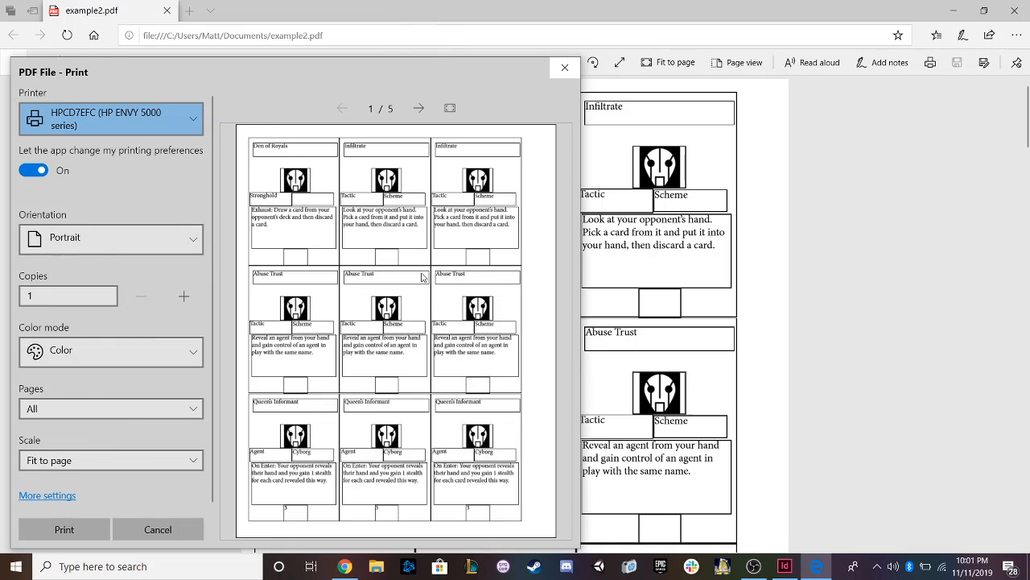
{"action": "left_click", "coordinate": [418, 108]}
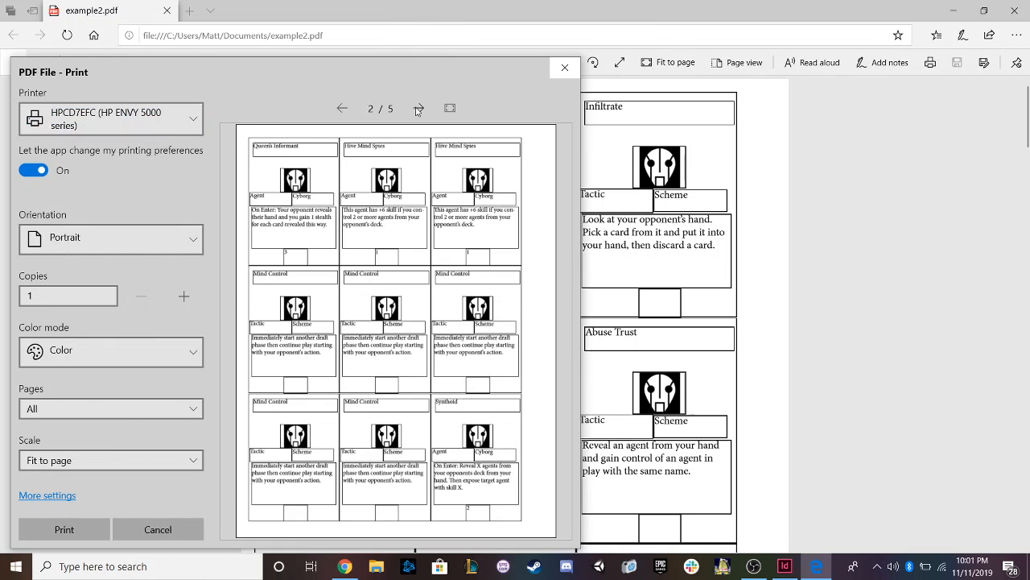
{"action": "left_click", "coordinate": [417, 108]}
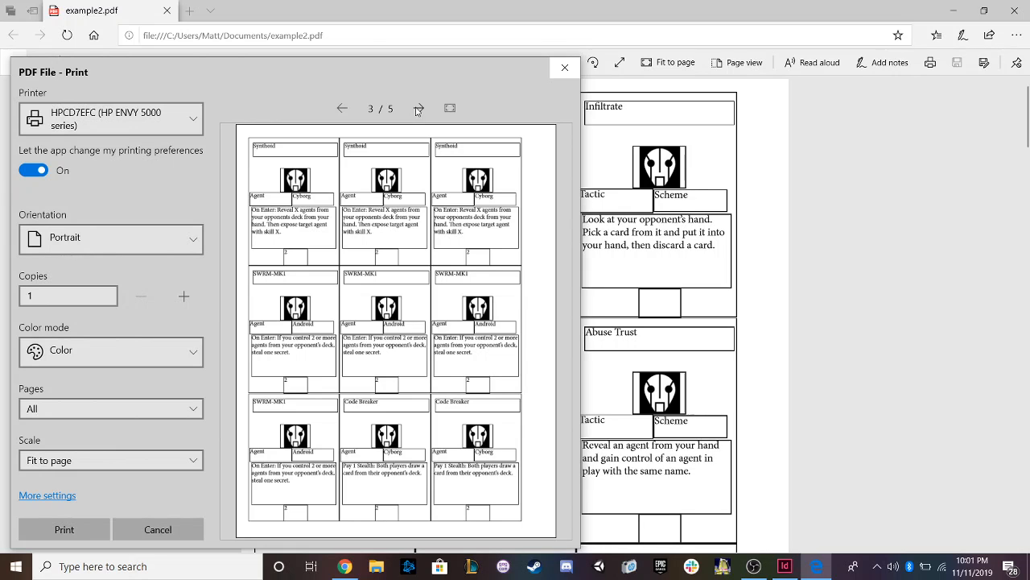
{"action": "left_click", "coordinate": [565, 71]}
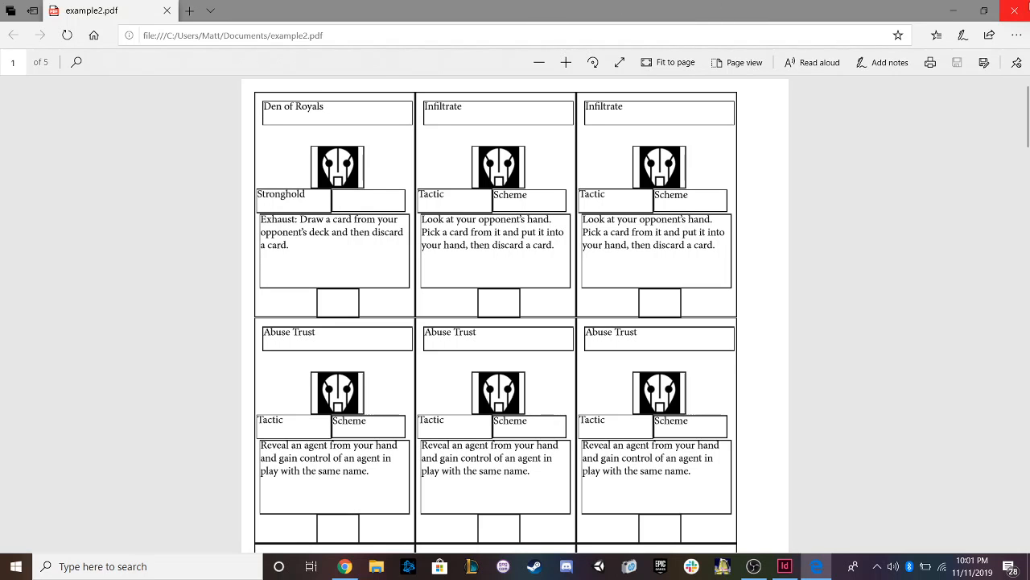
{"action": "left_click", "coordinate": [754, 566]}
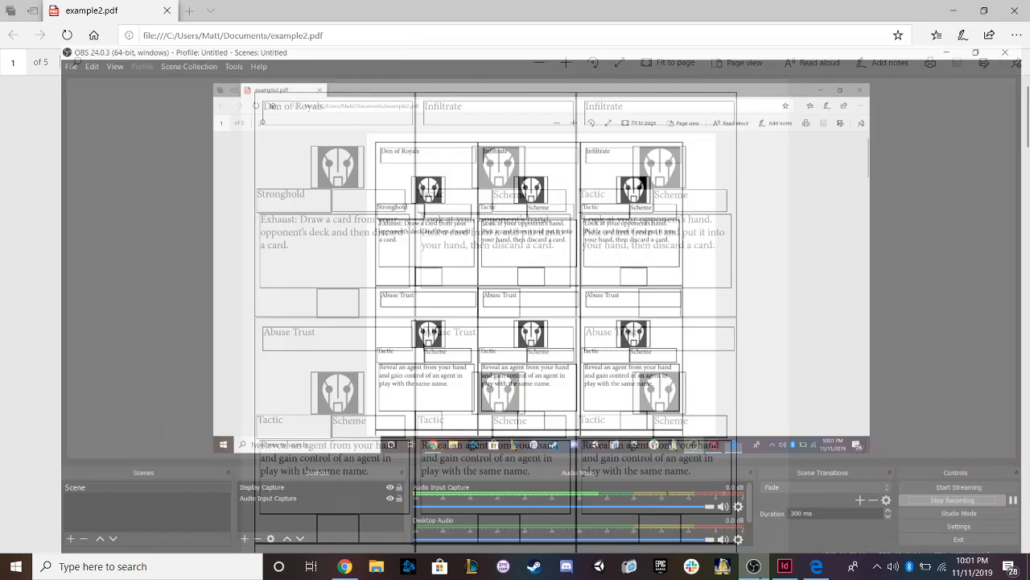